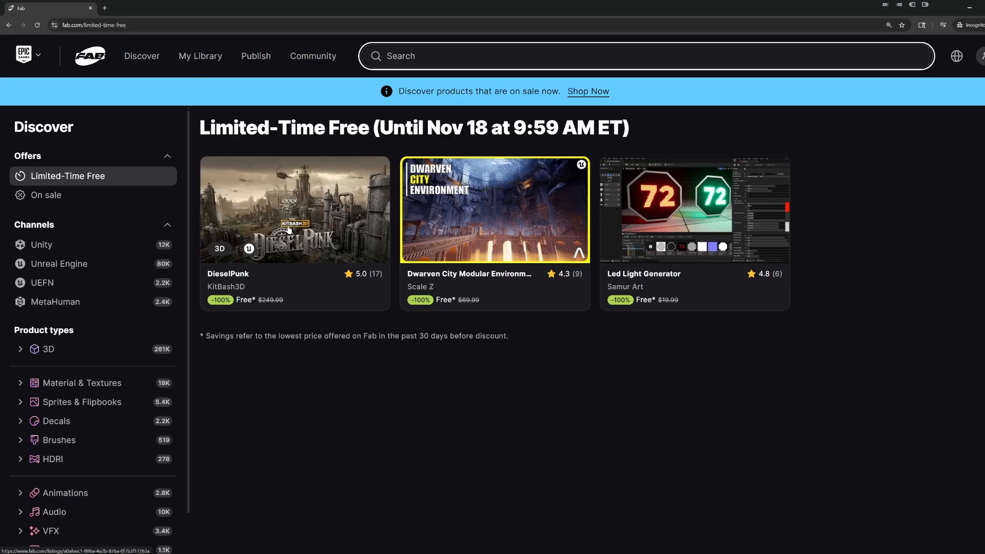
Open the Led Light Generator listing and view its gallery images of the chevron and square arrow signs.
left_click(710, 203)
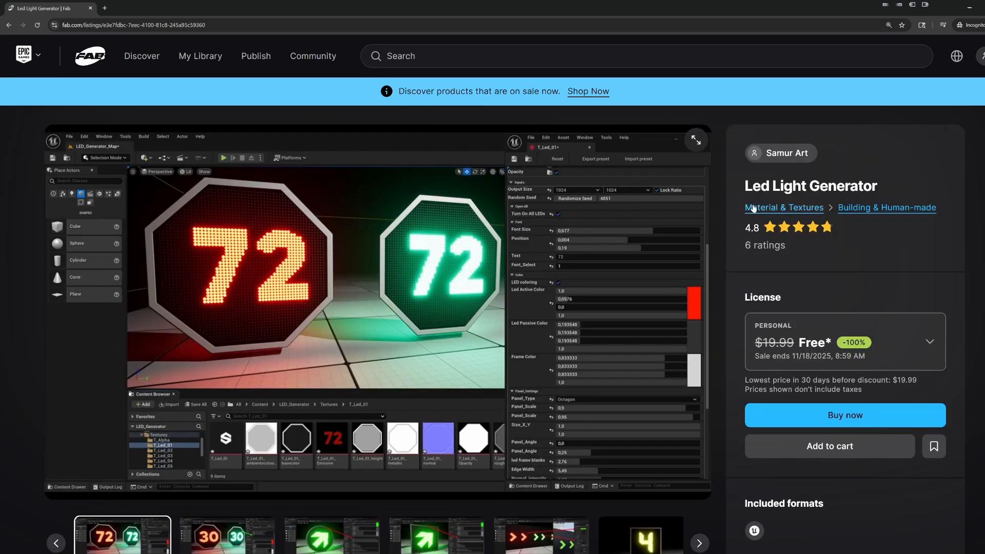
scroll(513, 411, "down", 1)
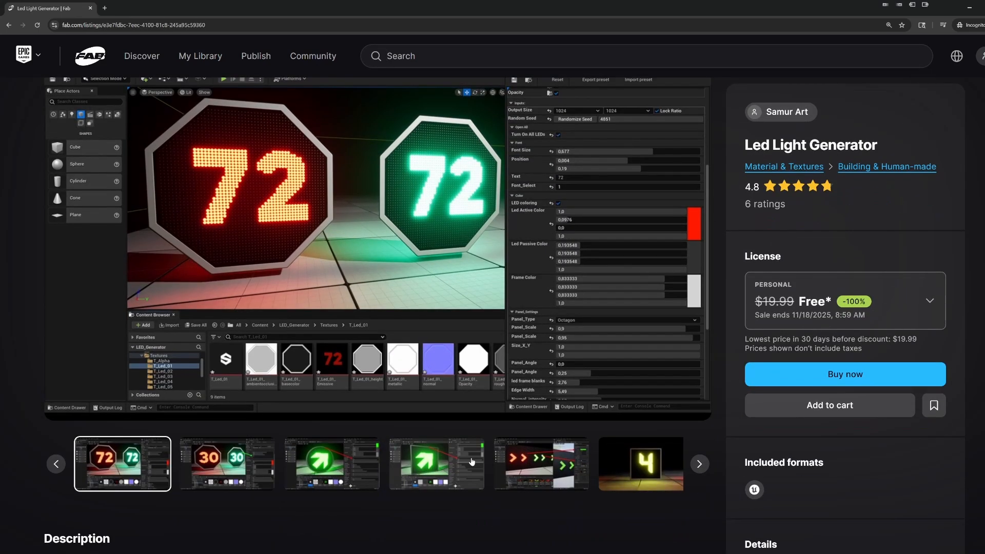
left_click(542, 475)
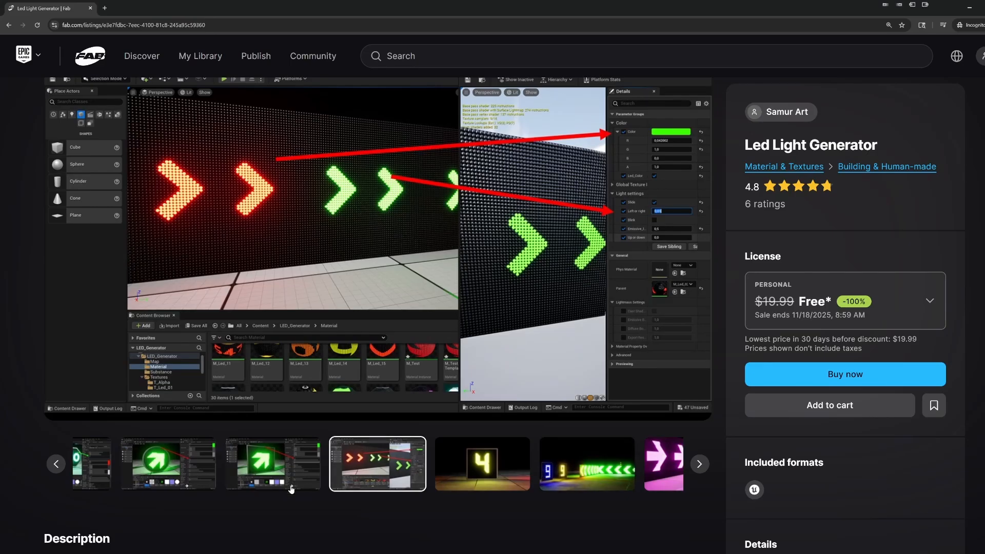
left_click(262, 480)
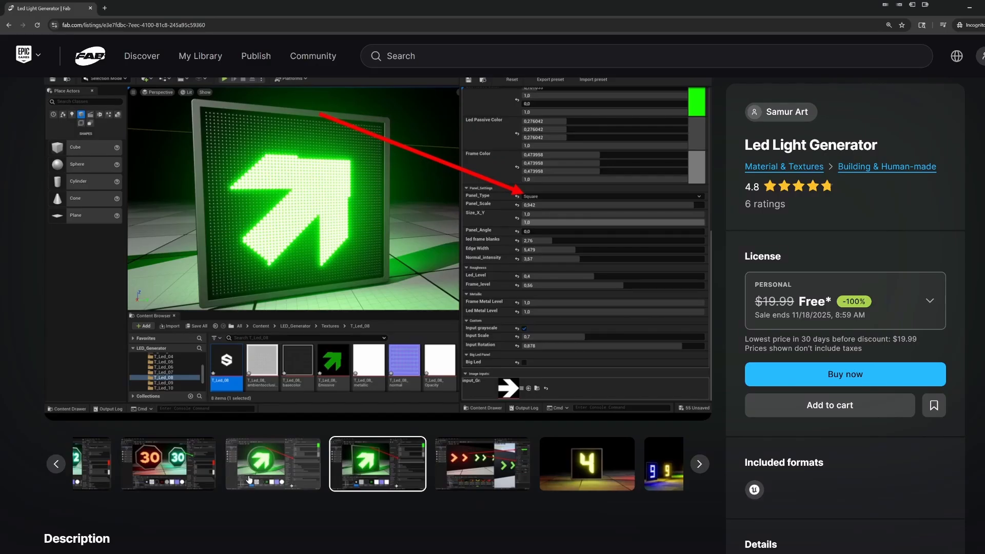
Read the general features in the Led Light Generator description, from alpha input mode to the additional settings.
scroll(383, 452, "down", 5)
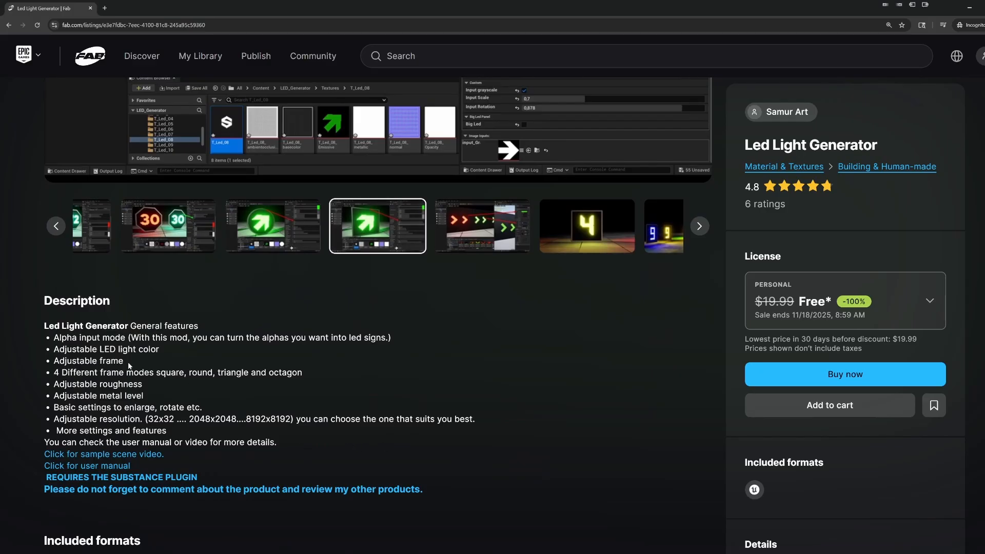
left_click_drag(86, 337, 243, 431)
left_click(243, 430)
scroll(244, 406, "up", 5)
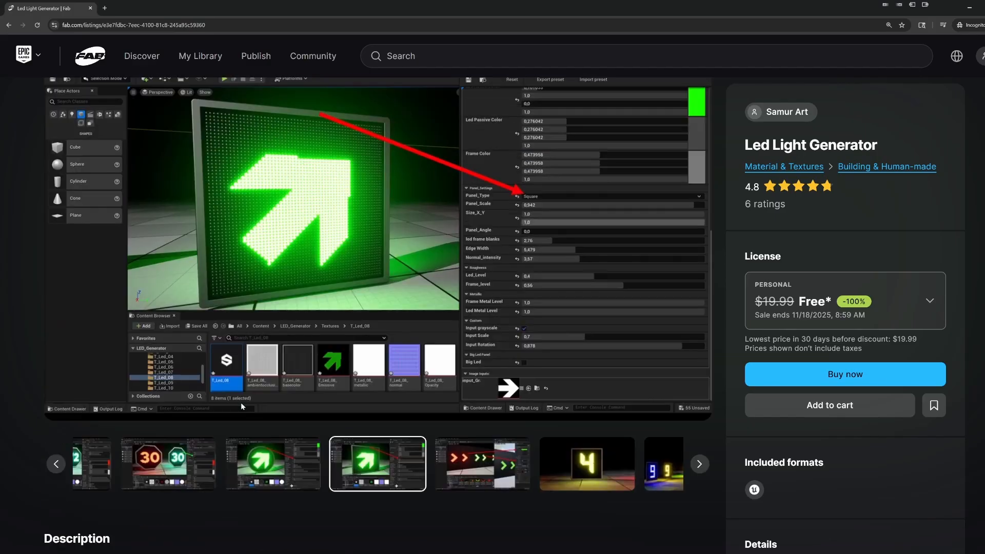
scroll(242, 407, "up", 1)
scroll(244, 403, "down", 1)
View the remaining Led Light Generator gallery images, including the yellow 4 sign and the pink arrow wall.
left_click(494, 470)
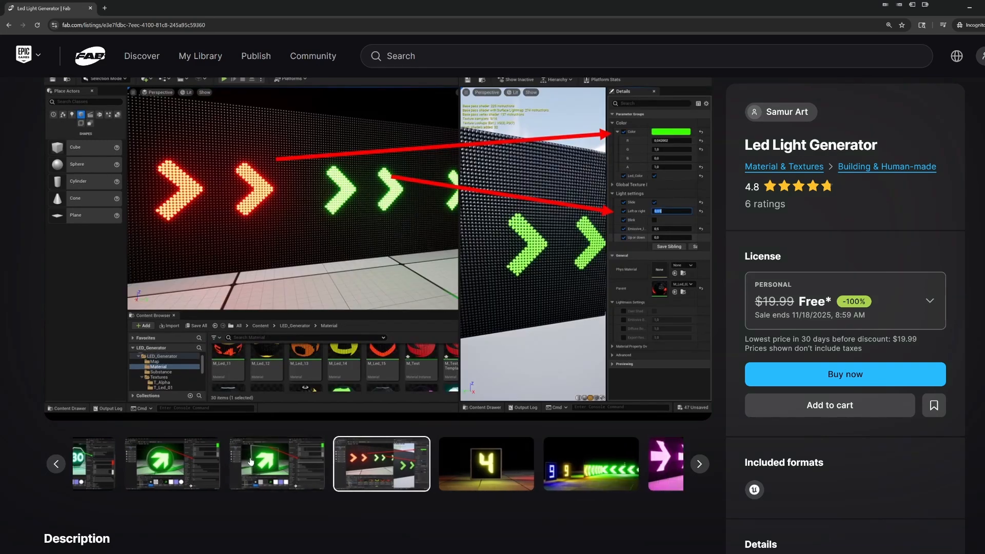
left_click(521, 477)
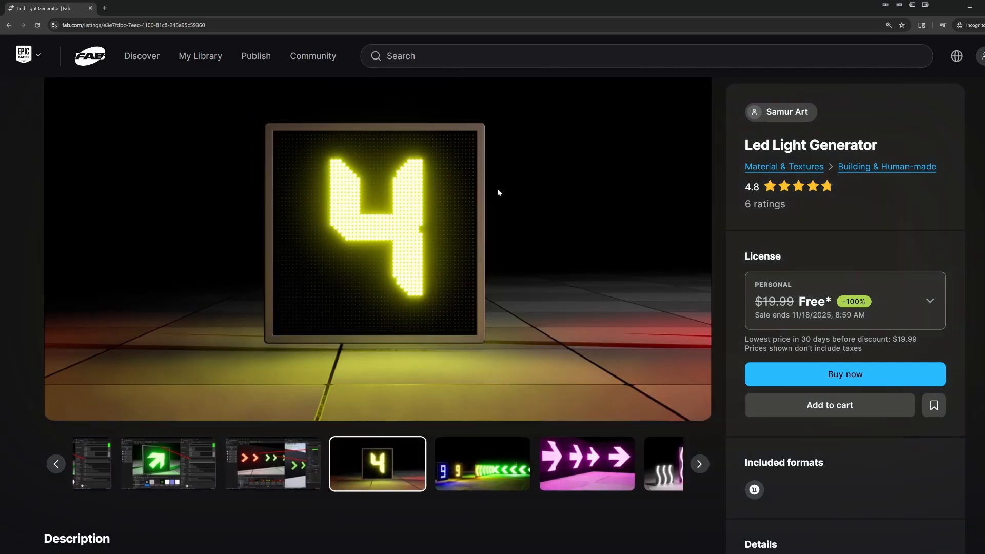
left_click(588, 466)
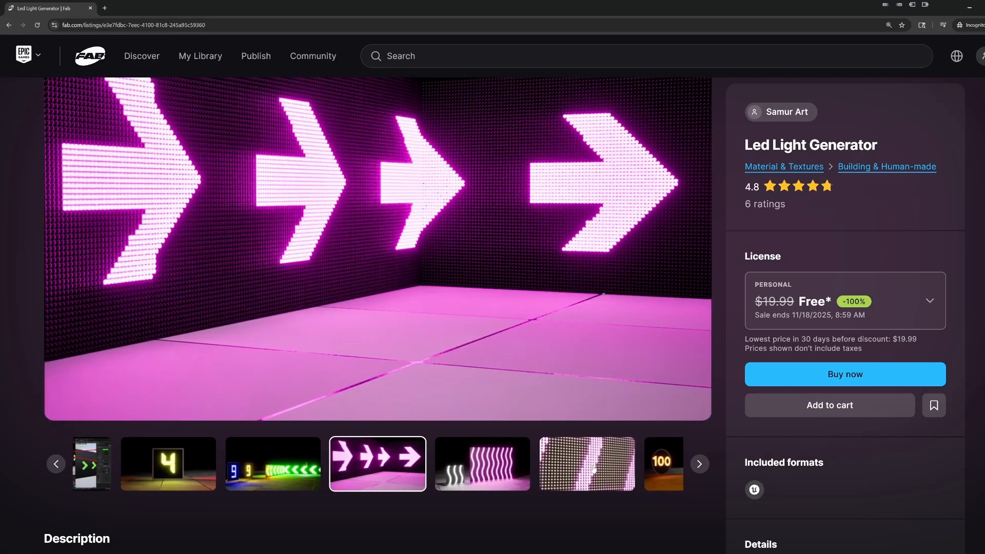
left_click(594, 468)
left_click(594, 469)
left_click(594, 468)
left_click(594, 468)
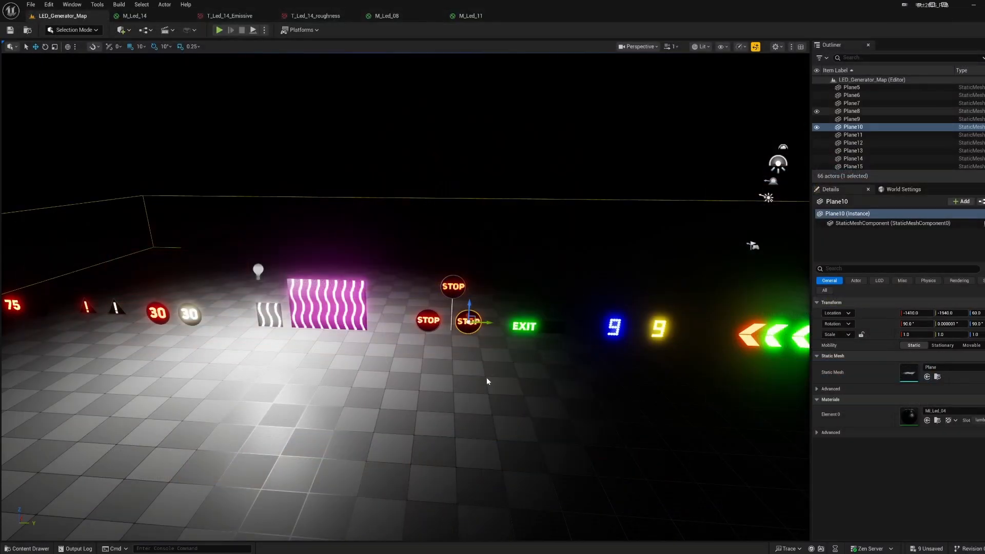
Switch to Unreal Editor, preview LED_Generator_Map from a spot on the floor, run past all the LED signs, and stop the preview.
right_click_drag(405, 297, 341, 308)
right_click(341, 308)
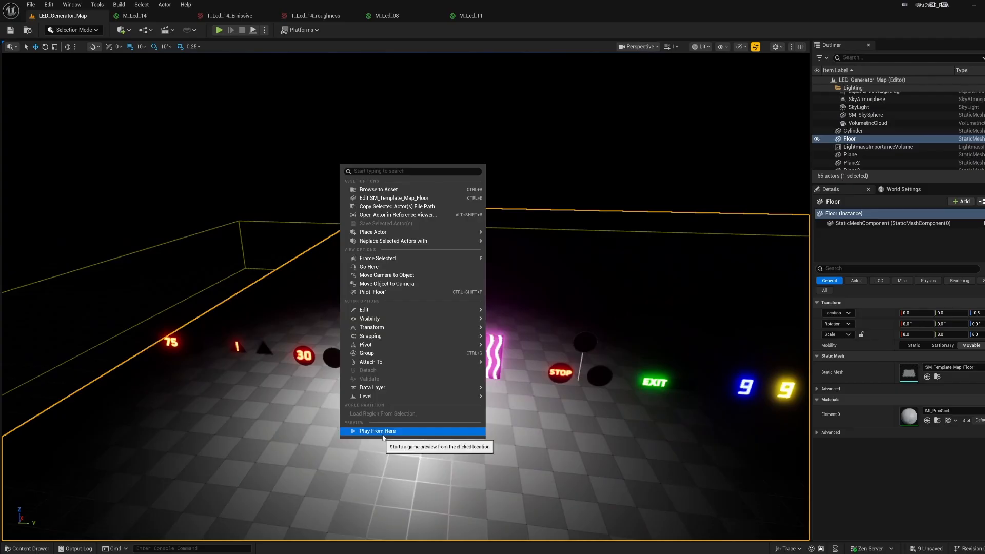
left_click(363, 432)
left_click(362, 442)
key("w")
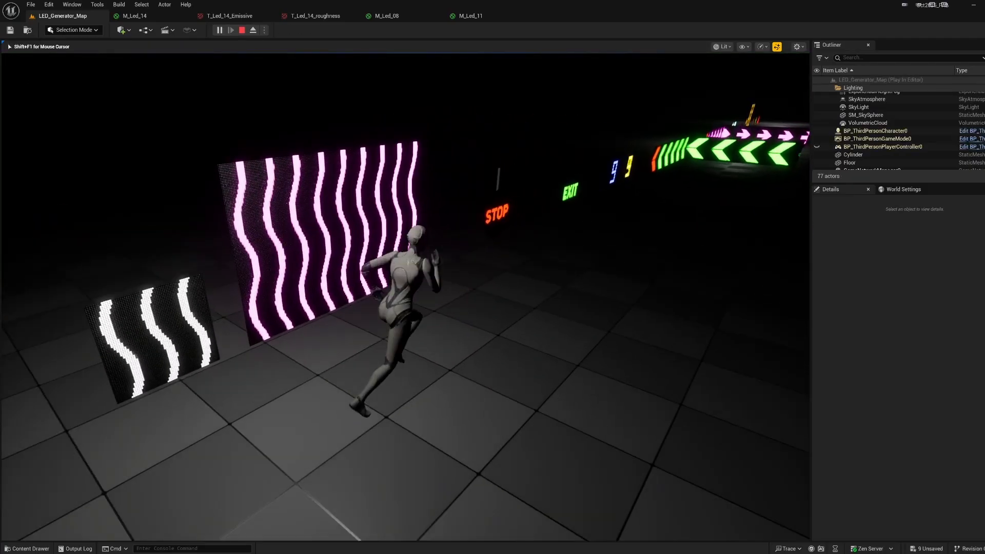
key("w")
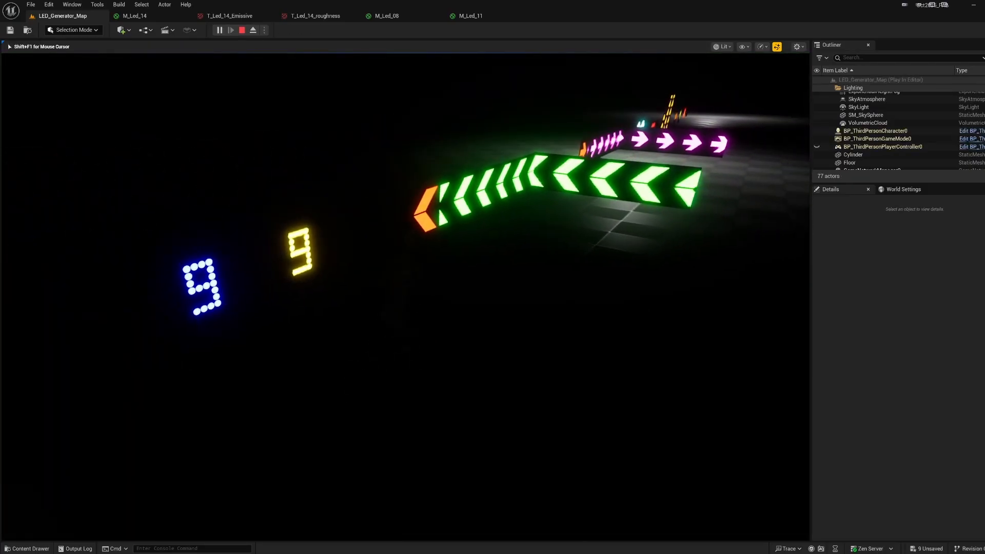
key("w")
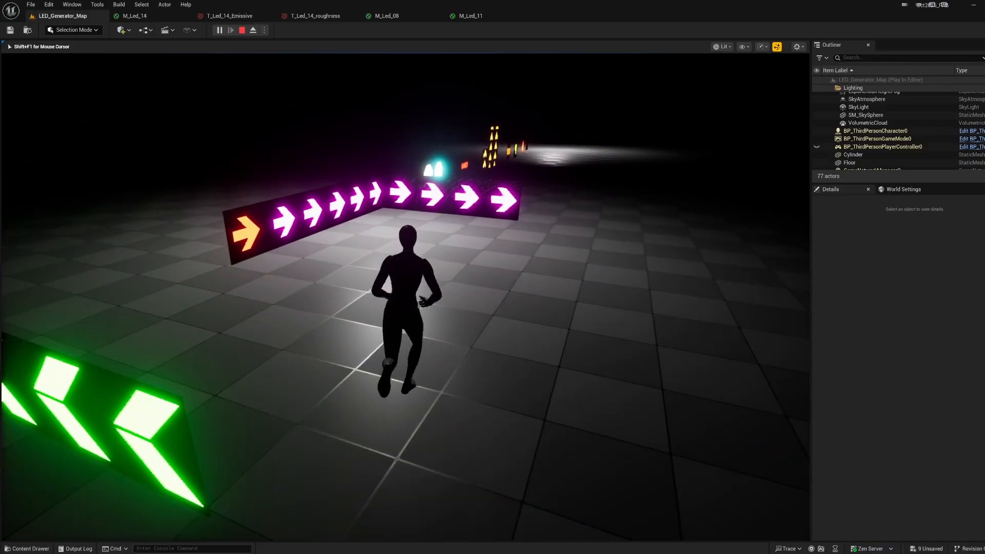
key("w")
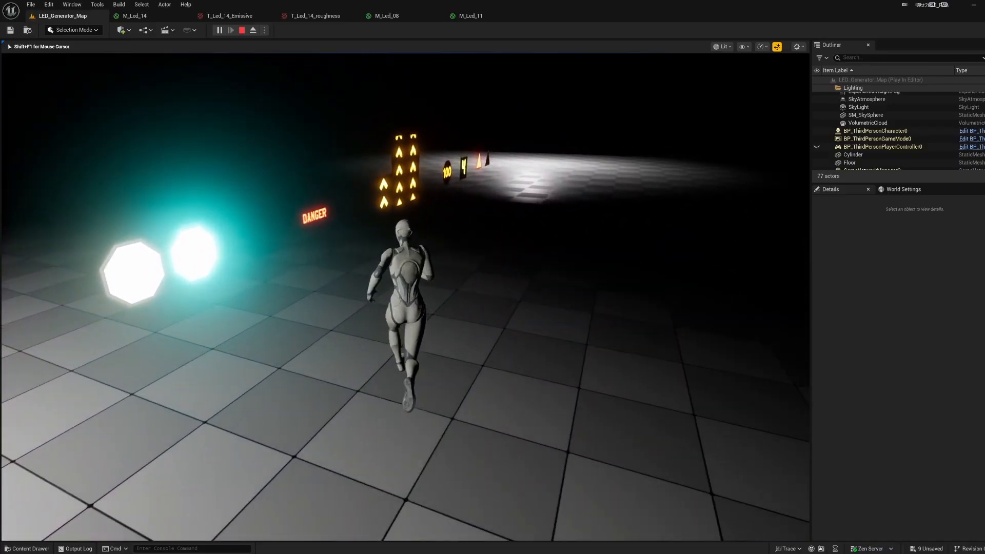
key("w")
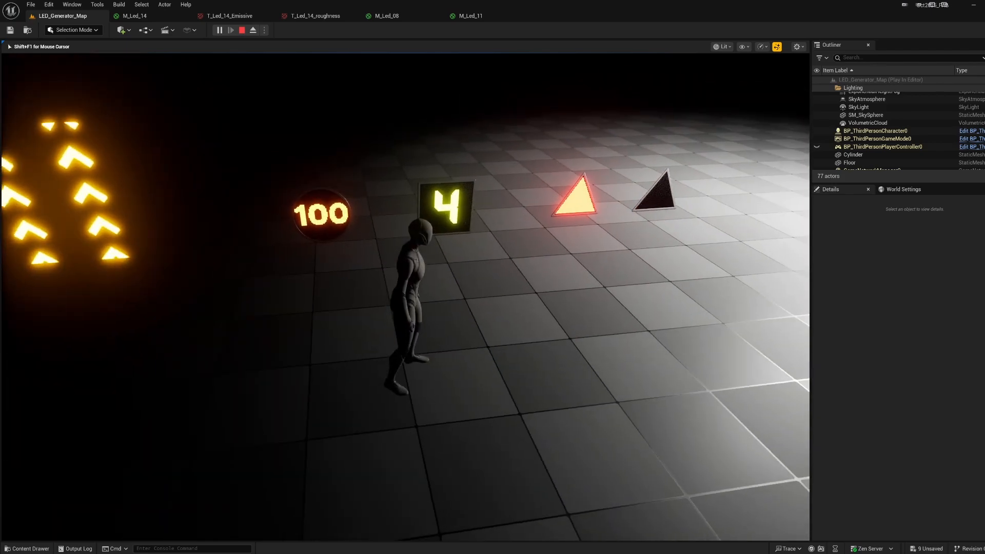
key("Escape")
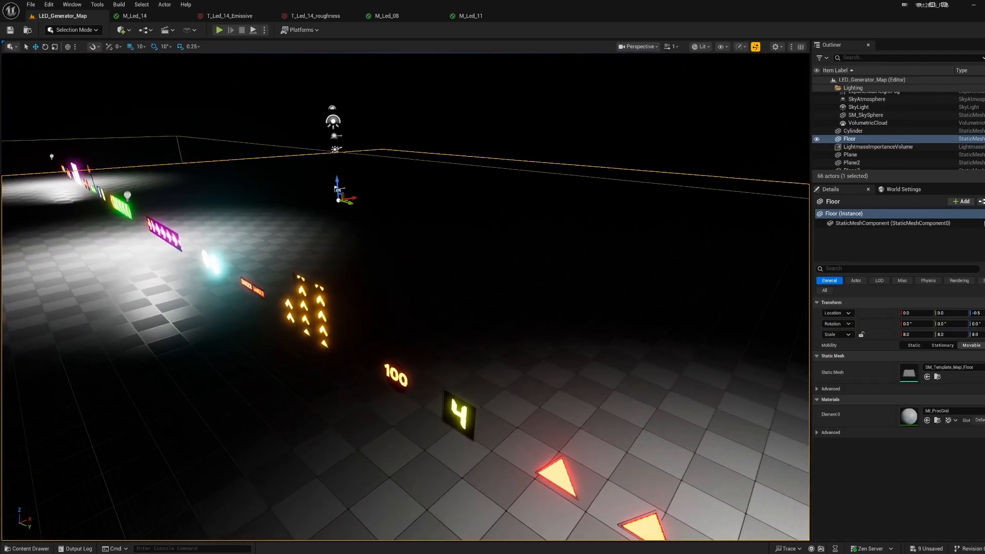
Select the square LED sign showing 4 and frame it in the viewport.
key("w")
right_click_drag(459, 298, 554, 295)
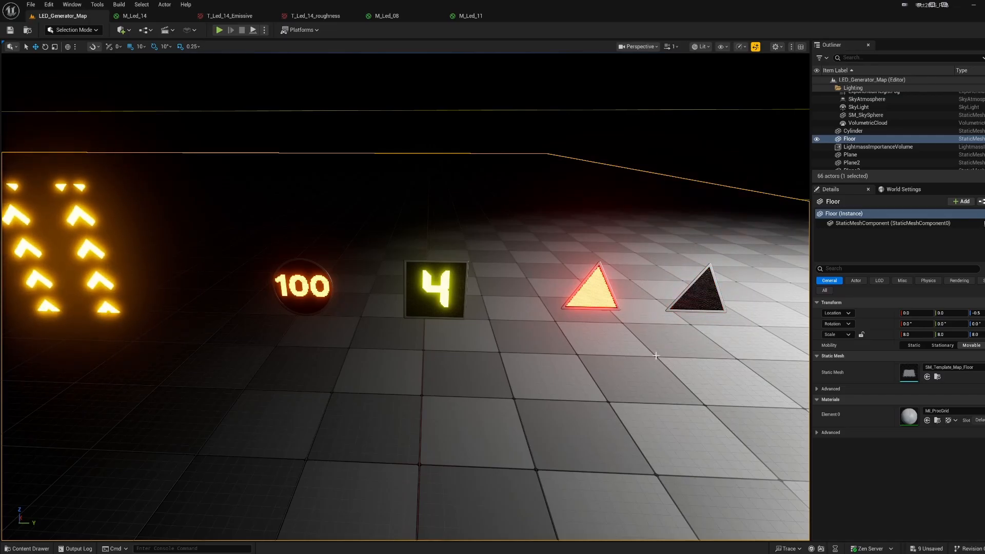
left_click(454, 283)
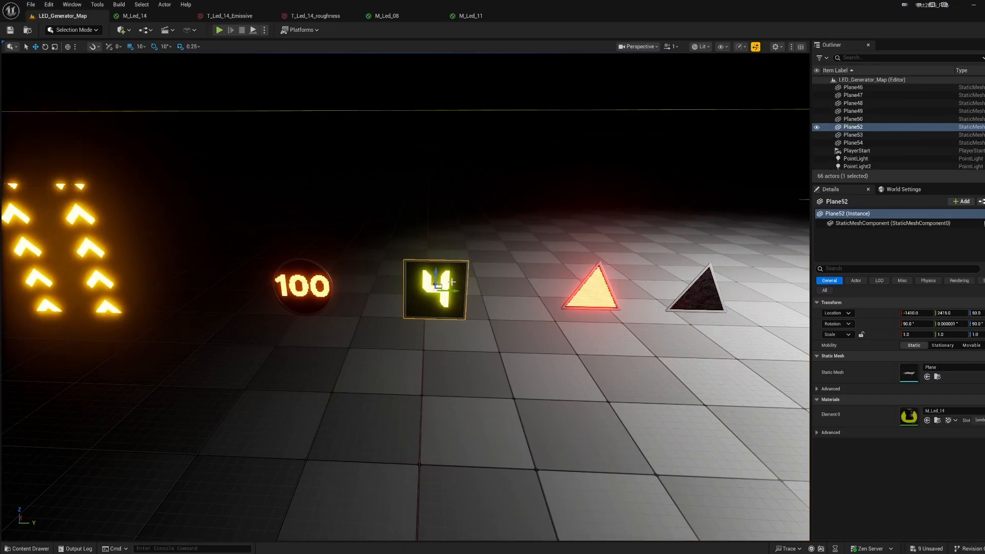
key("f")
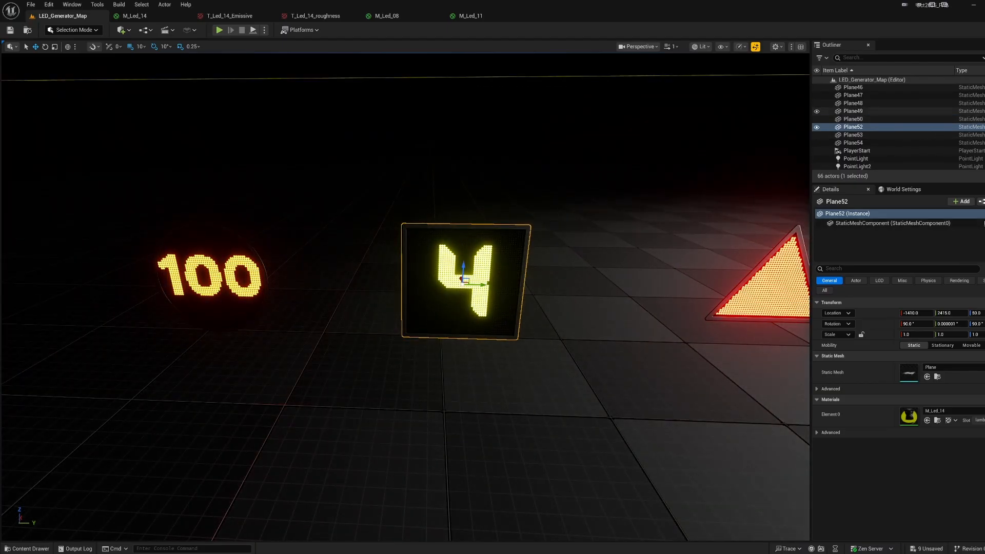
Locate the selected sign's material in the project content and open M_Led_14 for editing.
left_click(938, 420)
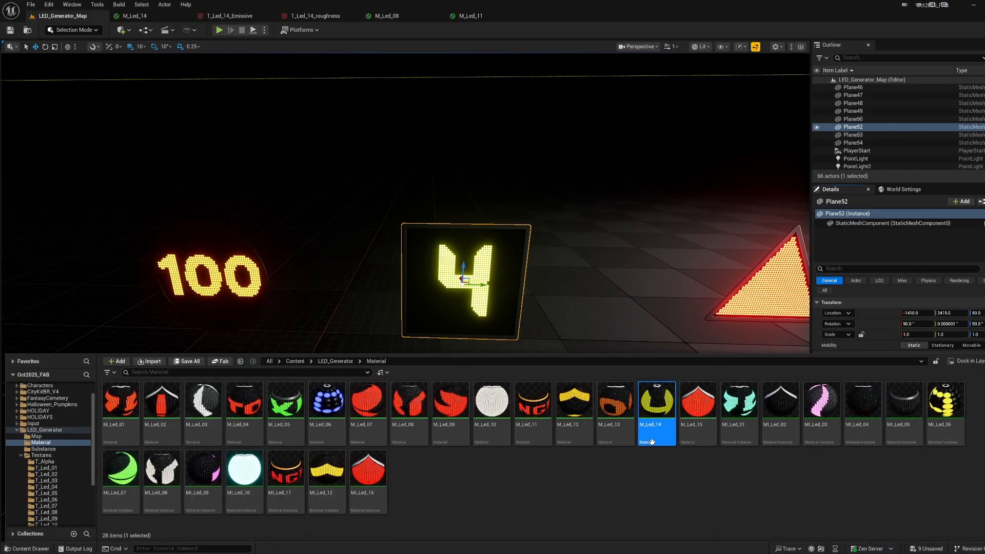
double_click(657, 434)
right_click_drag(657, 440, 734, 318)
left_click(770, 321)
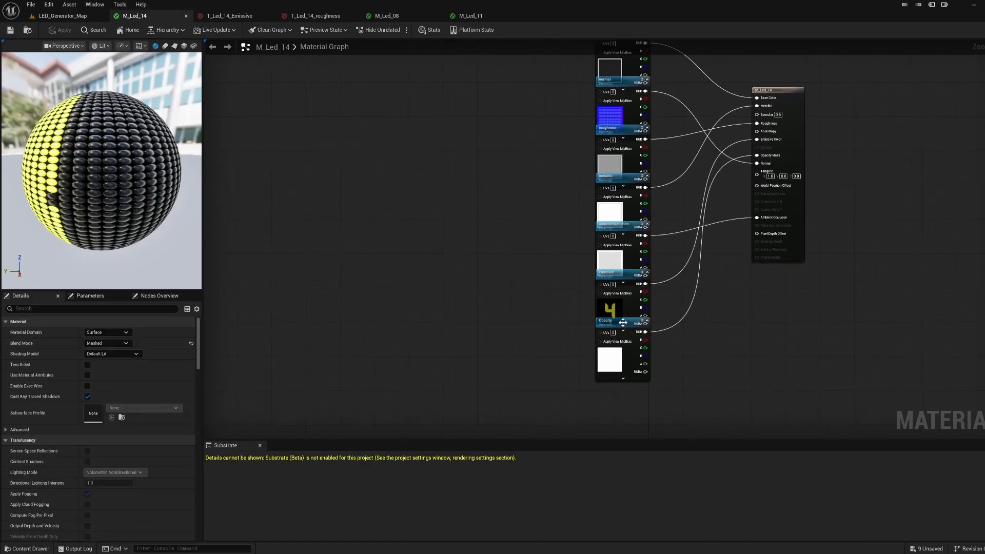
Move the Emissive texture node away from the other texture nodes and open its T_Led_14_Emissive texture.
left_click_drag(624, 310, 497, 316)
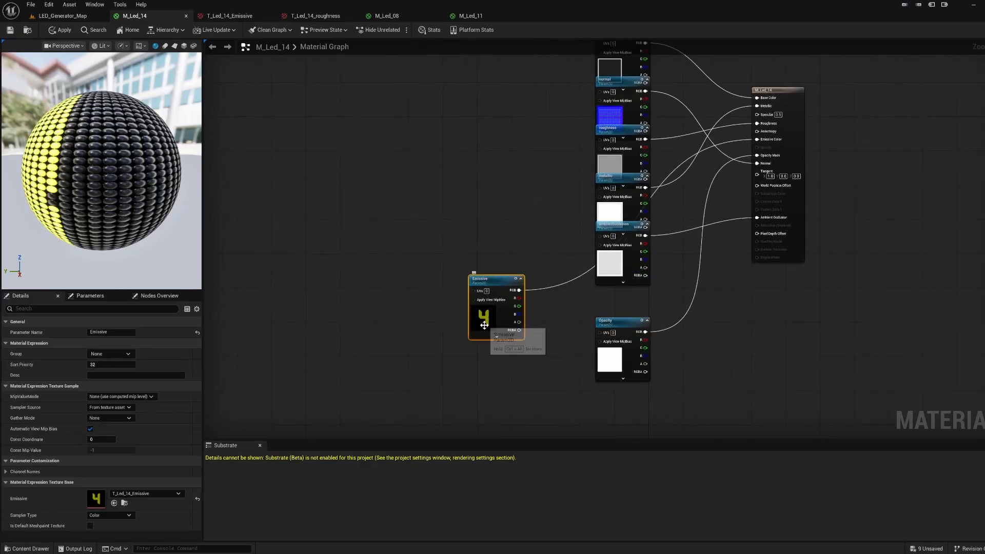
left_click(125, 503)
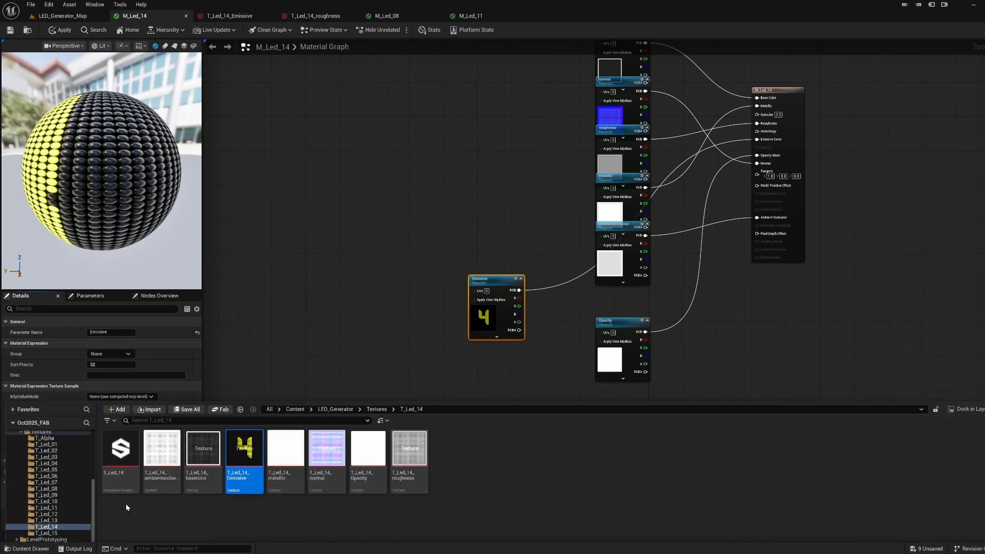
double_click(248, 444)
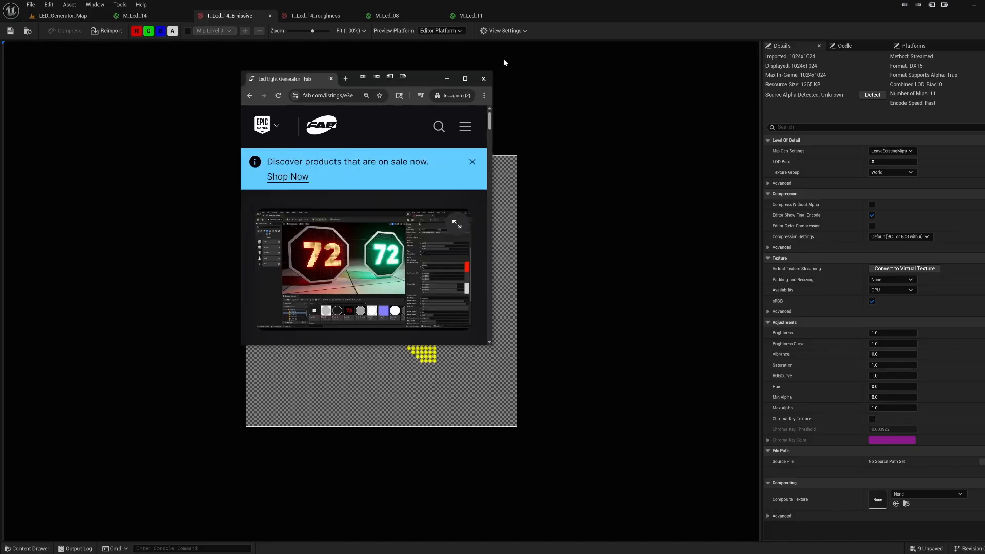
Switch to the browser, maximize the Led Light Generator listing and look further down the page.
double_click(426, 83)
scroll(229, 418, "down", 7)
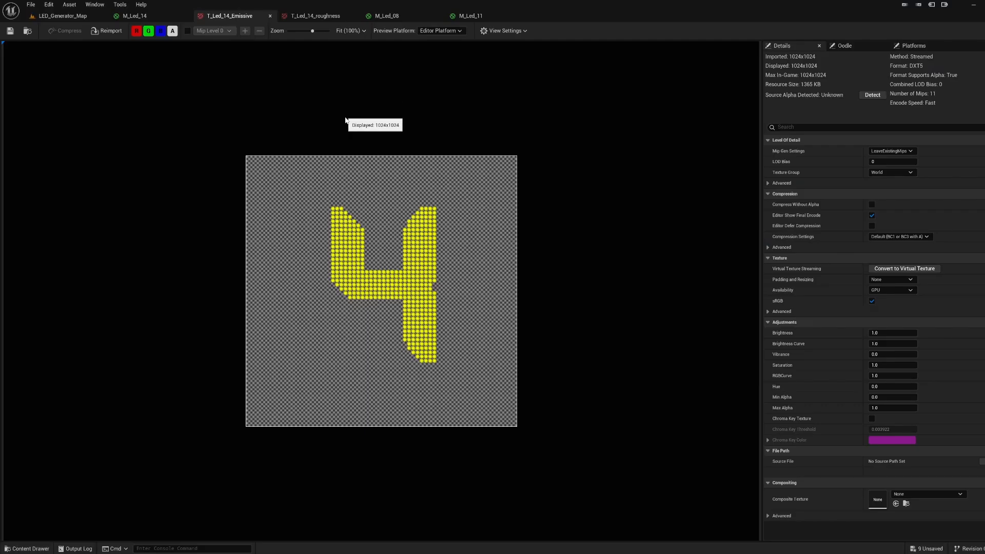
Browse the LED_Generator project content, examining the T_Led_09 texture folder and the Substance folder.
key("ctrl+space")
left_click(379, 366)
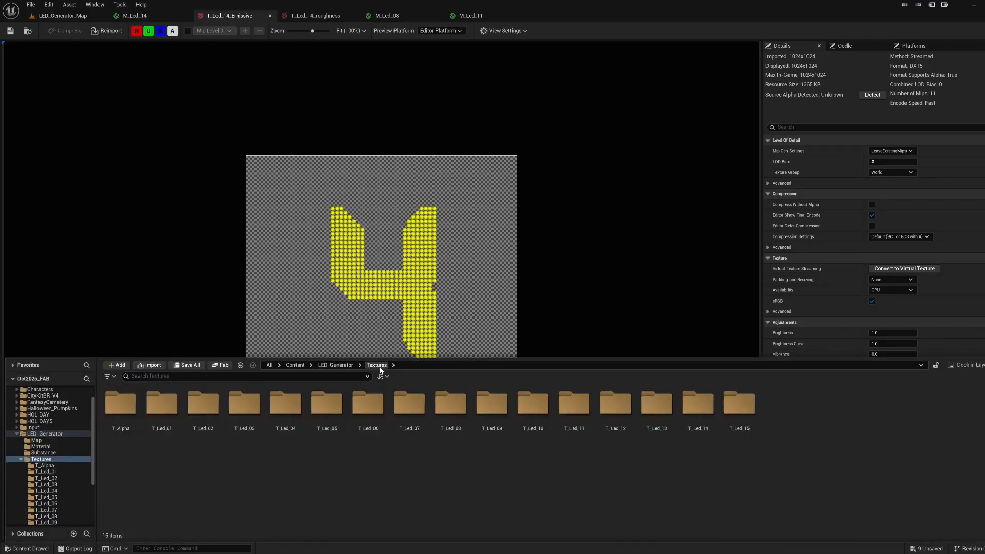
double_click(496, 420)
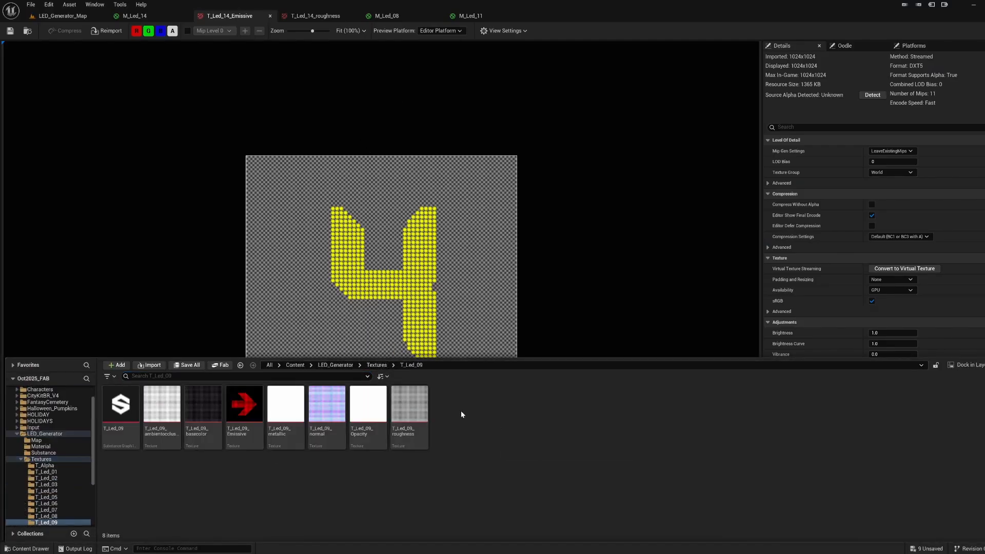
left_click(335, 364)
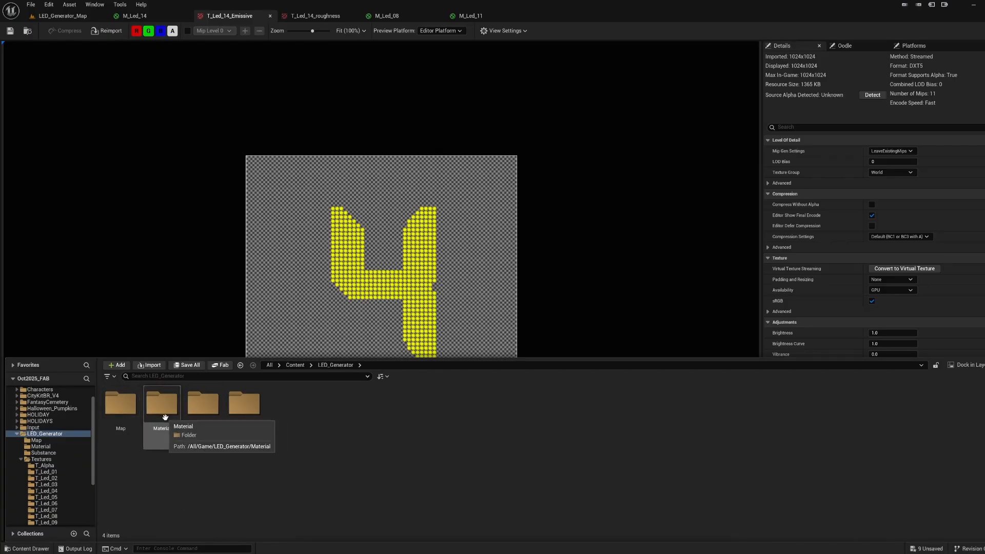
double_click(208, 417)
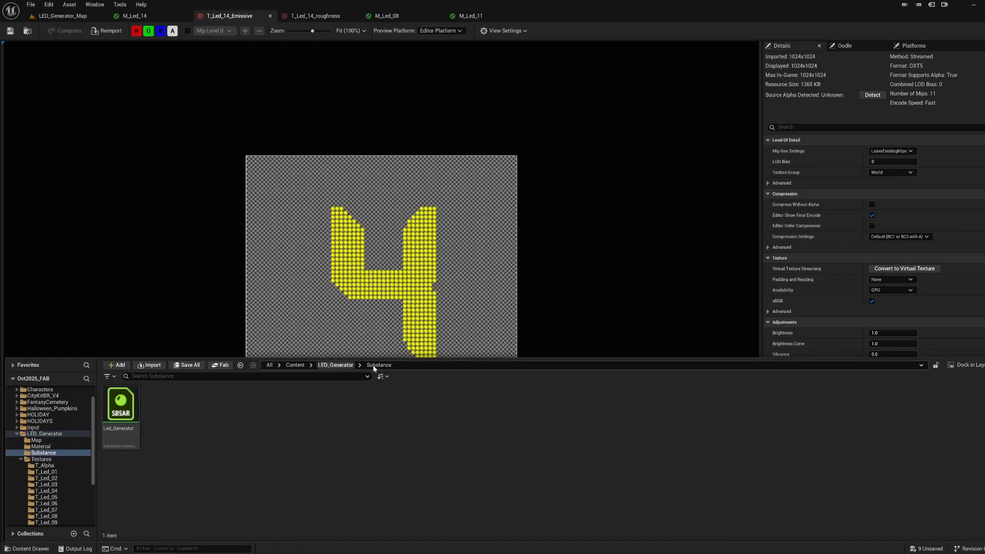
Switch to the browser window with the LED generator how-to PDF, maximize it and review the manual from its first page.
left_click(694, 9)
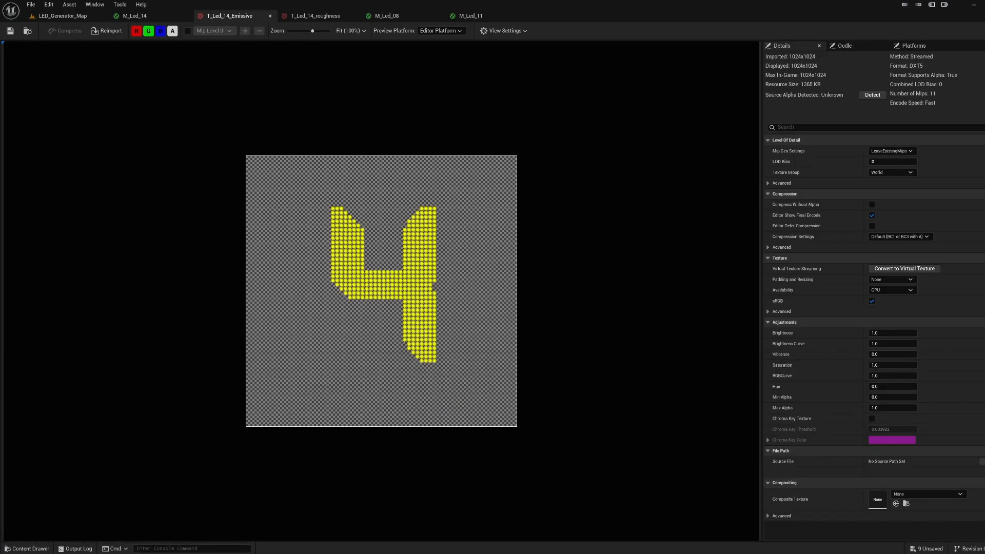
left_click_drag(696, 2, 567, 122)
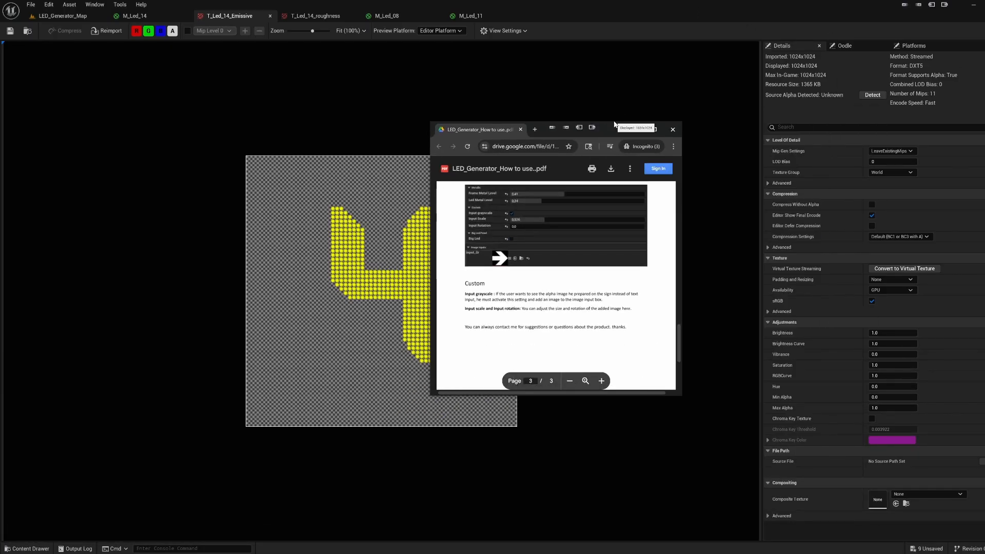
double_click(642, 121)
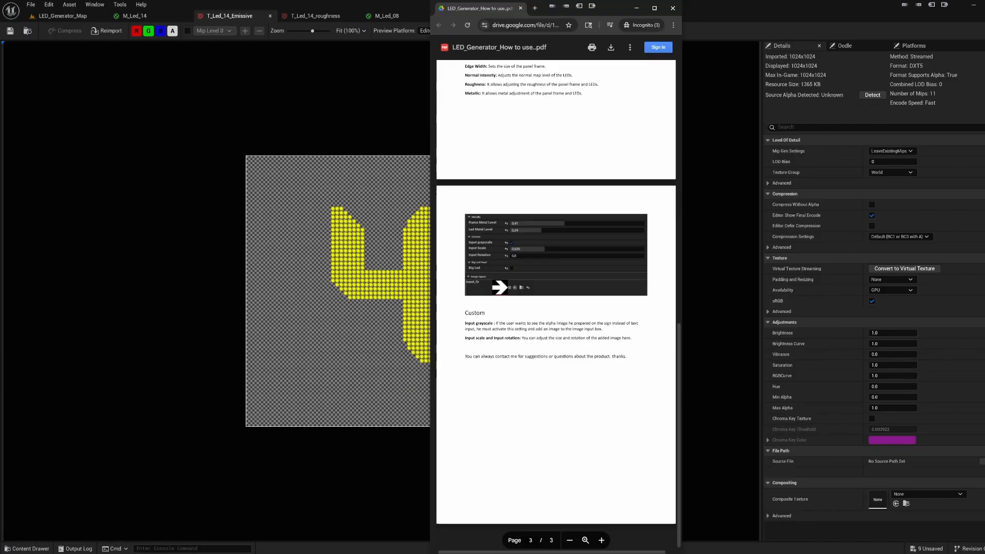
double_click(608, 8)
left_click(654, 129)
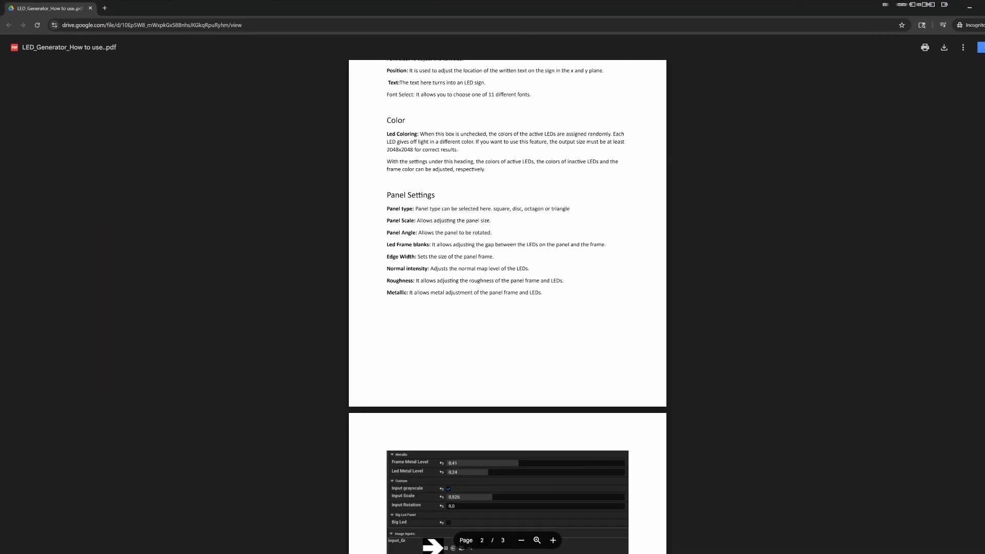
scroll(508, 282, "up", 10)
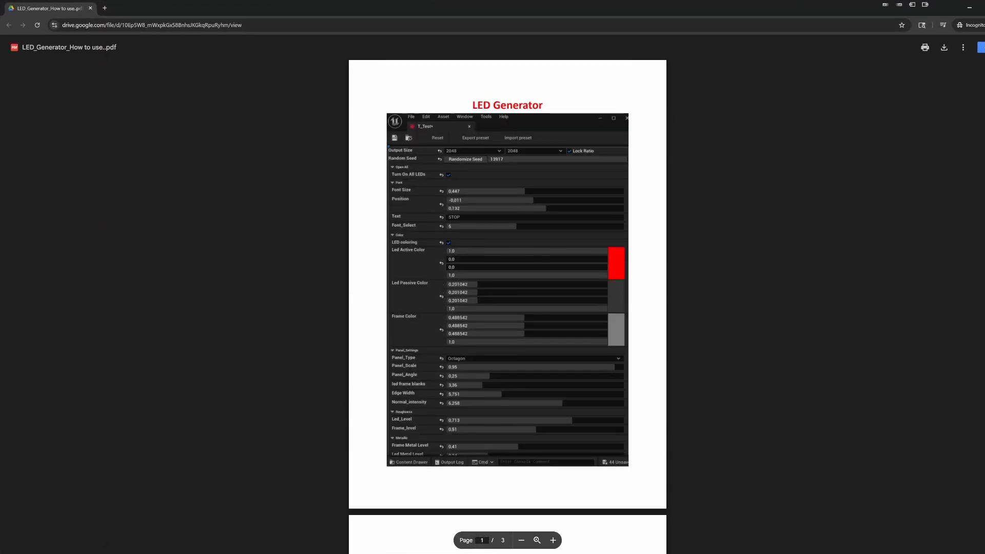
Enlarge the LED Generator manual and examine the parameter settings shown on its first page.
key("ctrl+plus")
key("ctrl+plus")
key("ctrl+plus")
key("ctrl+plus")
key("ctrl+plus")
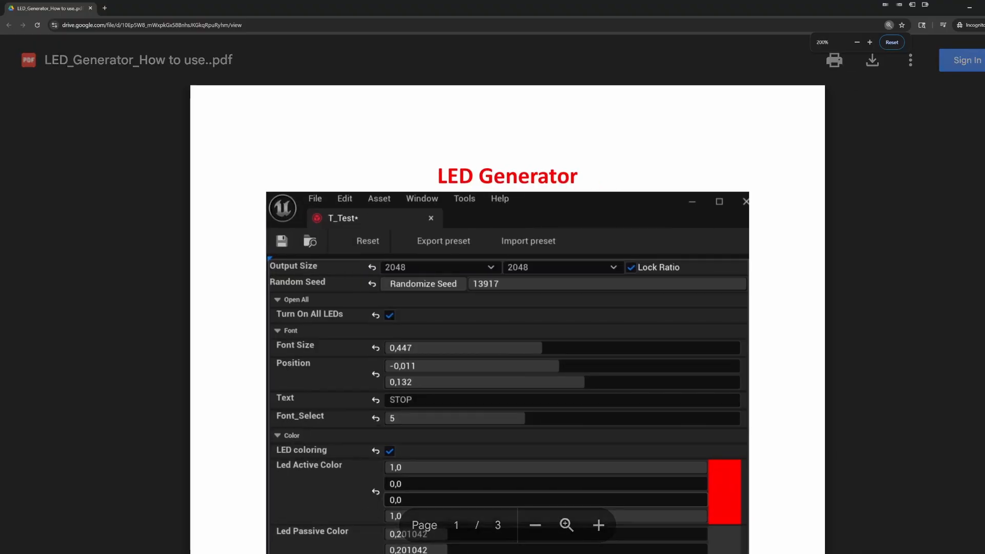
scroll(508, 319, "down", 4)
scroll(508, 318, "up", 4)
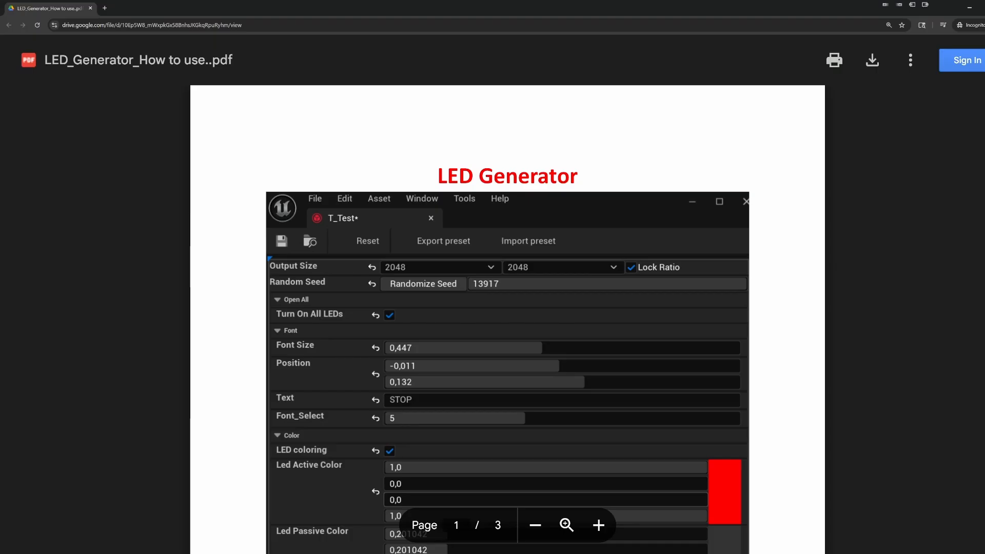
scroll(508, 318, "down", 2)
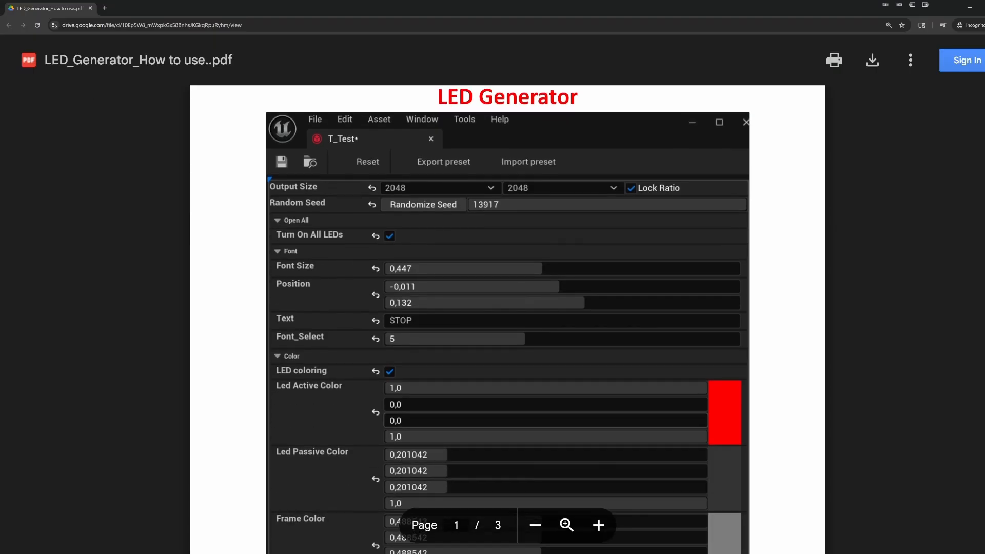
scroll(507, 318, "down", 1)
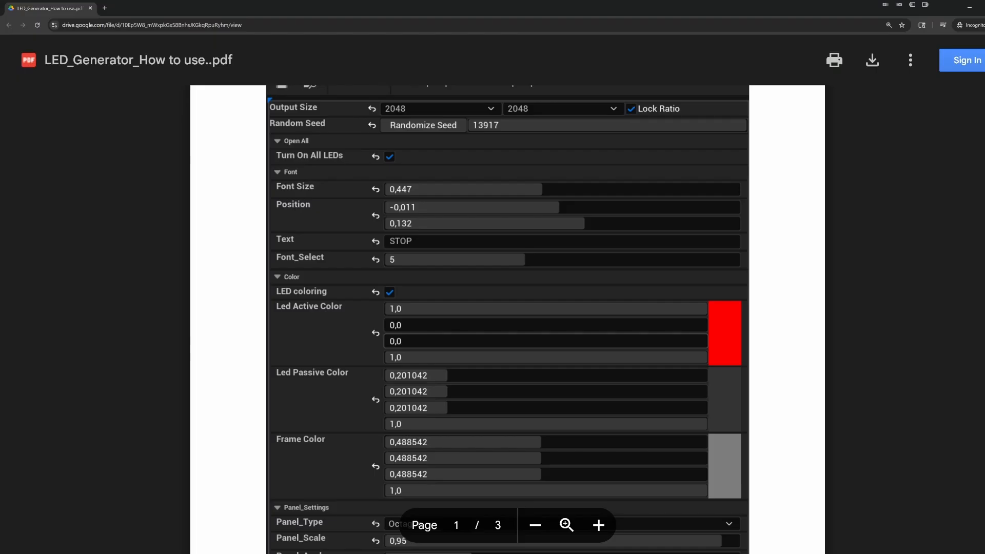
key("ctrl+minus")
key("ctrl+minus")
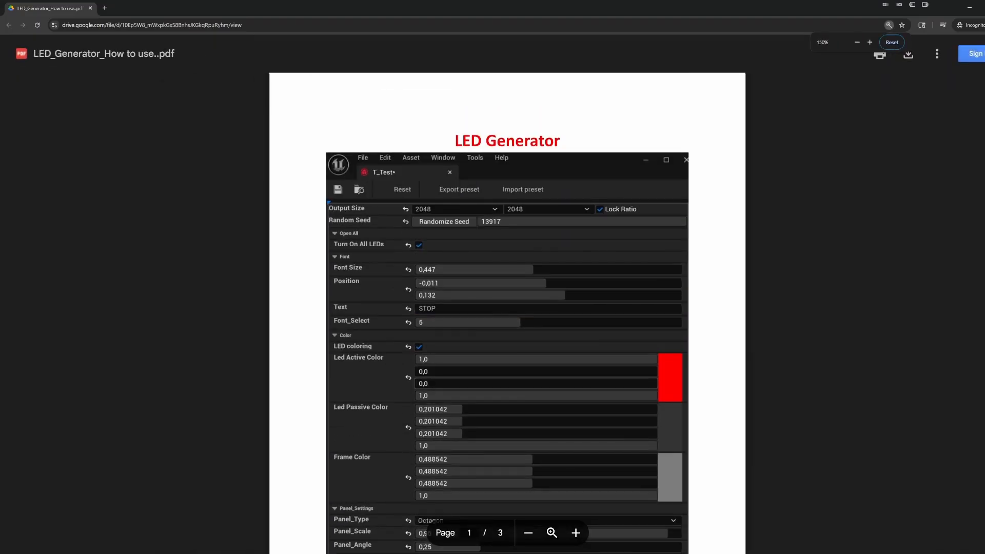
scroll(508, 318, "down", 1)
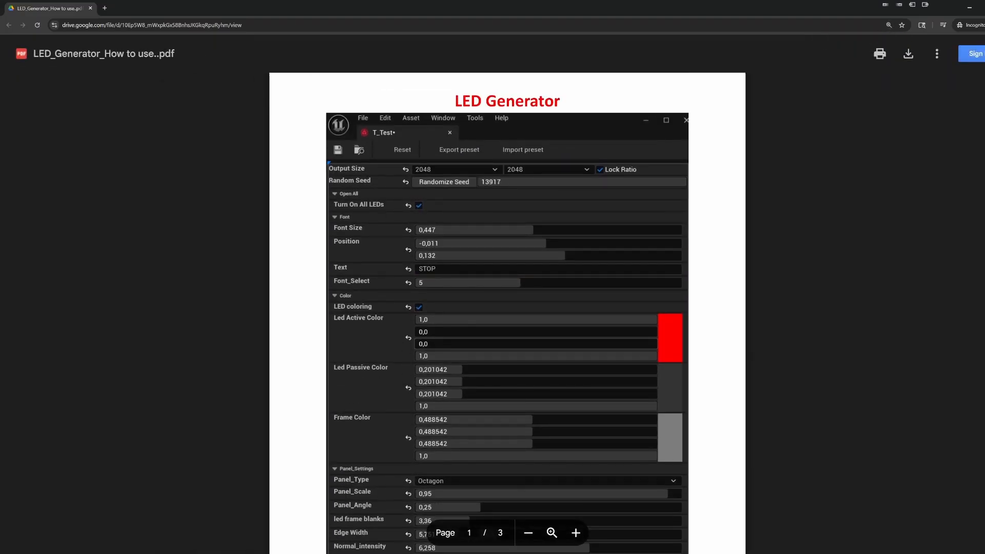
Read the manual's second page, highlighting the Turn On All Leds, Font, Color and Panel Settings explanations.
scroll(507, 319, "down", 10)
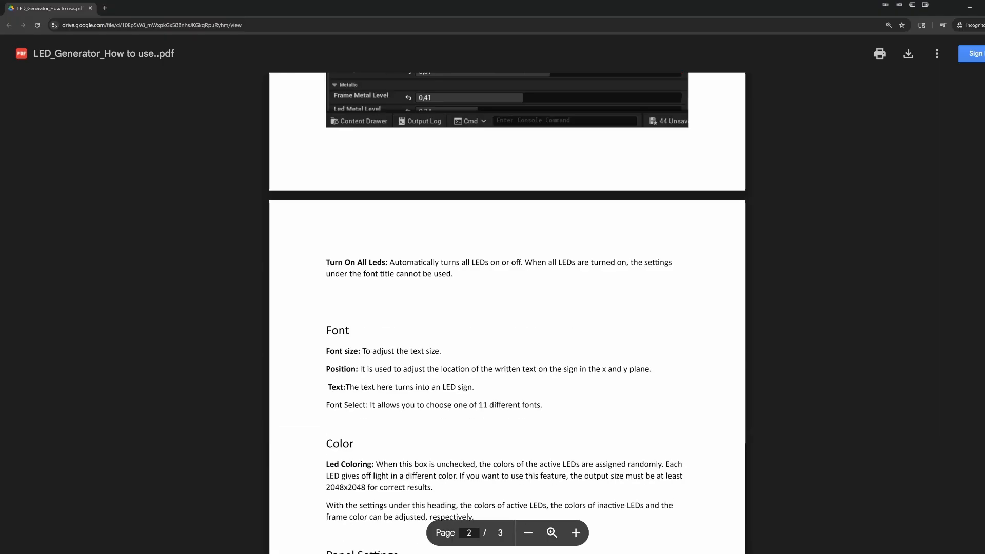
left_click_drag(326, 263, 643, 262)
scroll(508, 318, "down", 3)
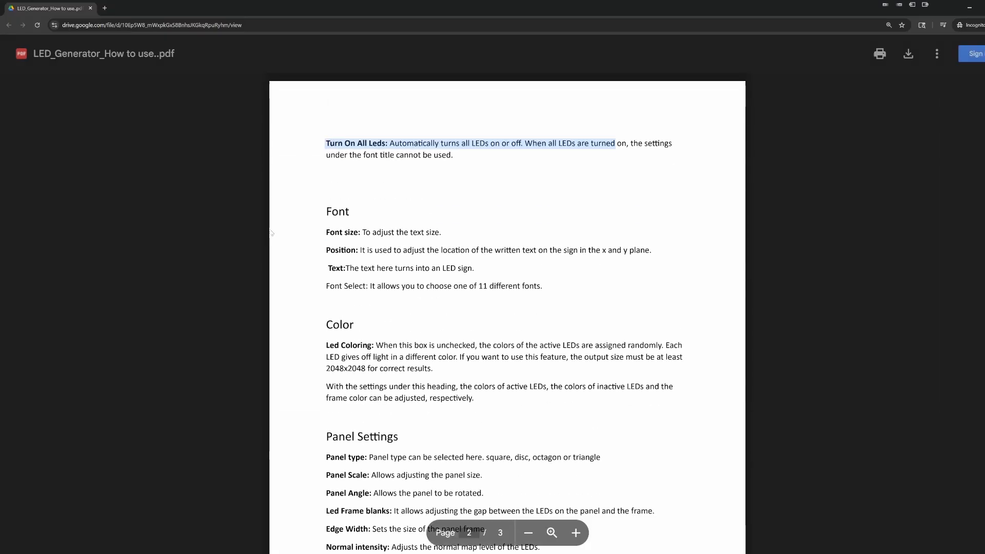
left_click_drag(326, 210, 543, 286)
scroll(508, 318, "down", 3)
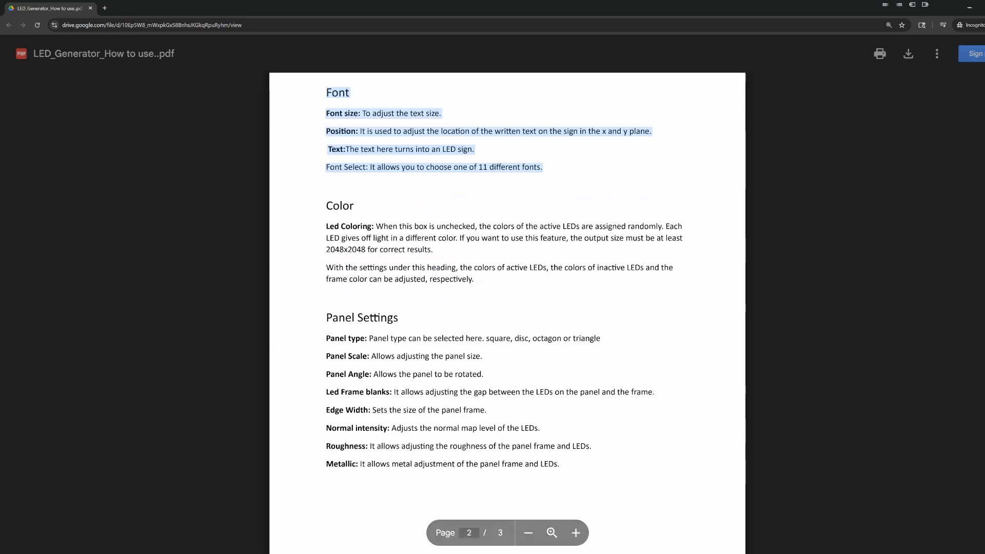
left_click_drag(326, 206, 474, 279)
left_click_drag(326, 318, 559, 464)
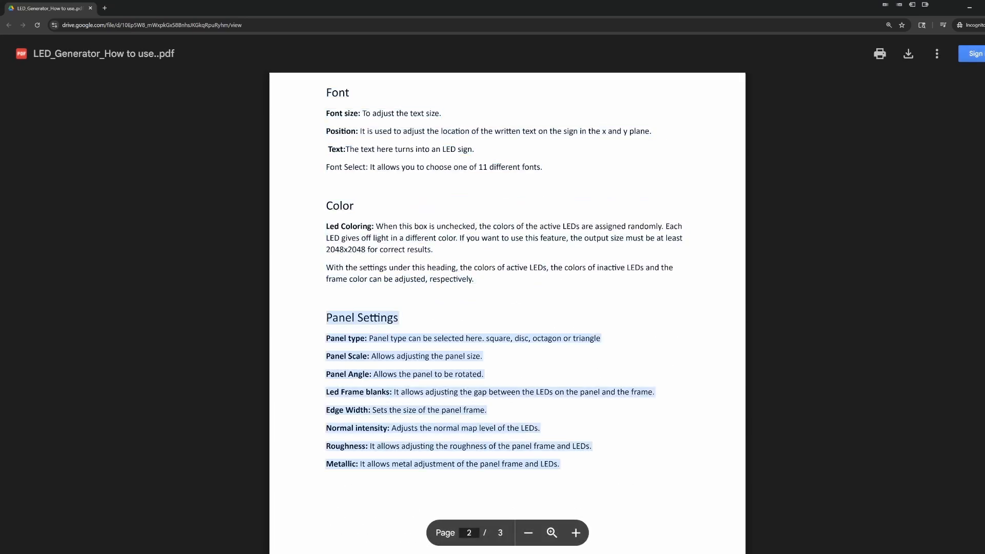
Review the Custom section on the manual's third page and return to the settings on the first page.
scroll(508, 319, "down", 15)
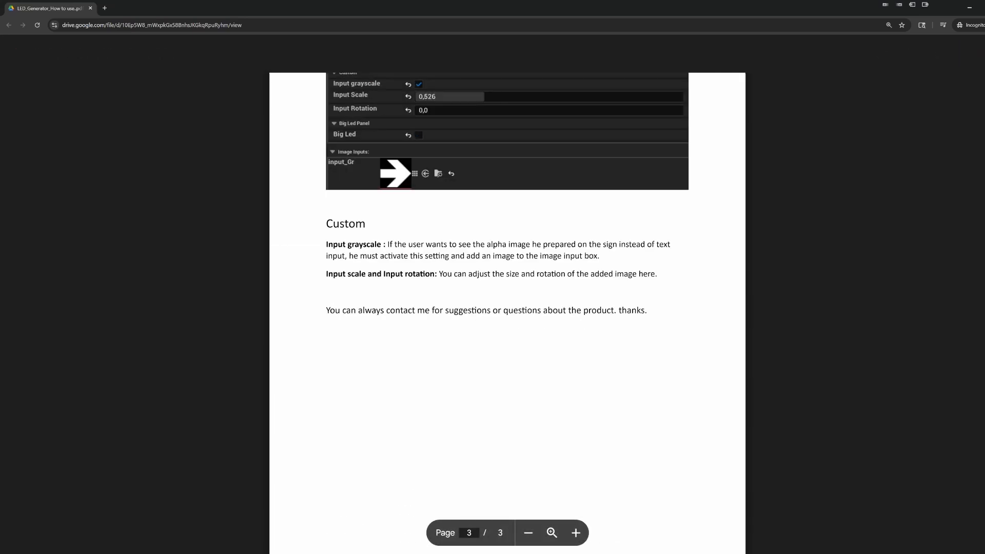
scroll(507, 318, "down", 3)
scroll(507, 318, "up", 6)
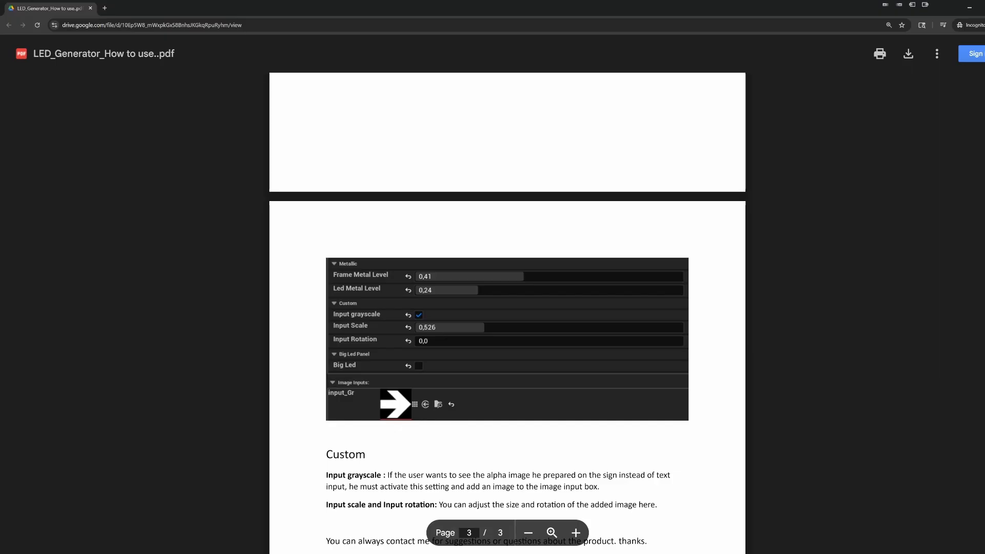
scroll(508, 318, "down", 4)
left_click_drag(341, 382, 619, 383)
scroll(618, 383, "up", 8)
scroll(508, 313, "up", 15)
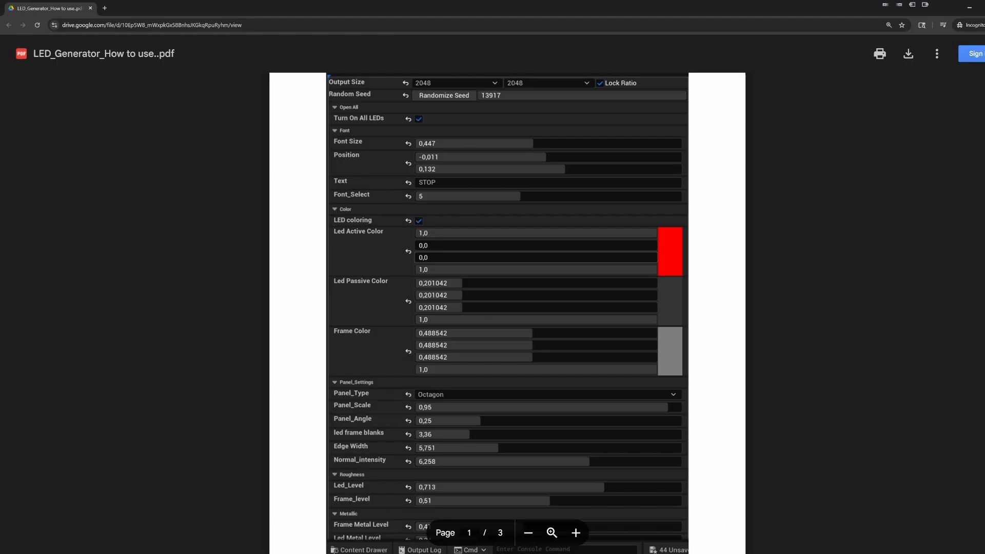
scroll(508, 313, "up", 3)
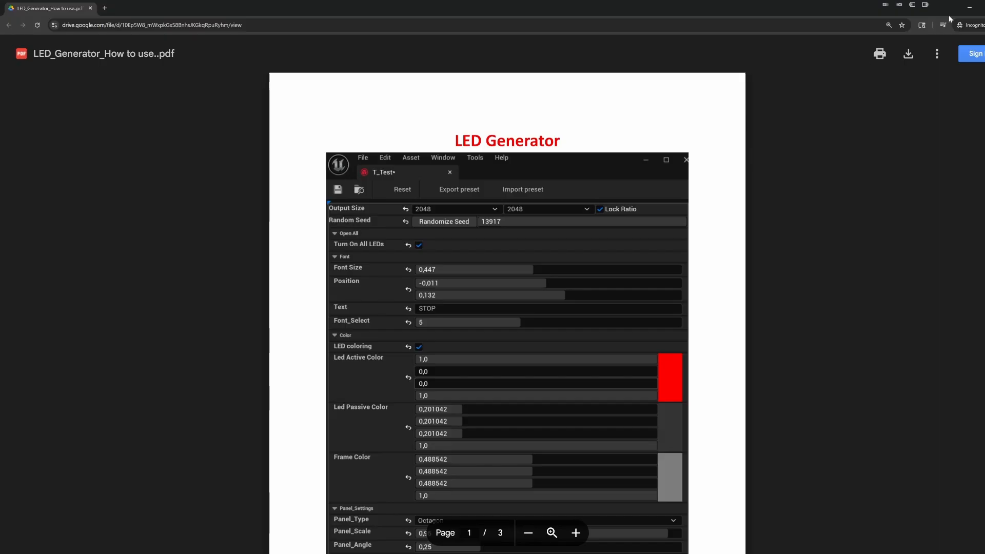
Switch back to Unreal Editor and show the LED_Generator folder's contents in the content drawer.
left_click(969, 9)
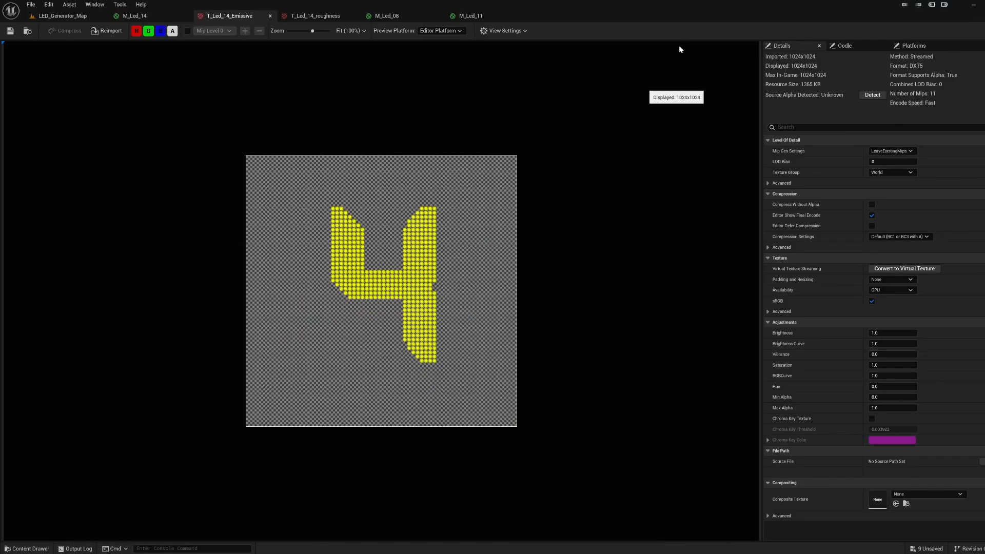
key("ctrl+space")
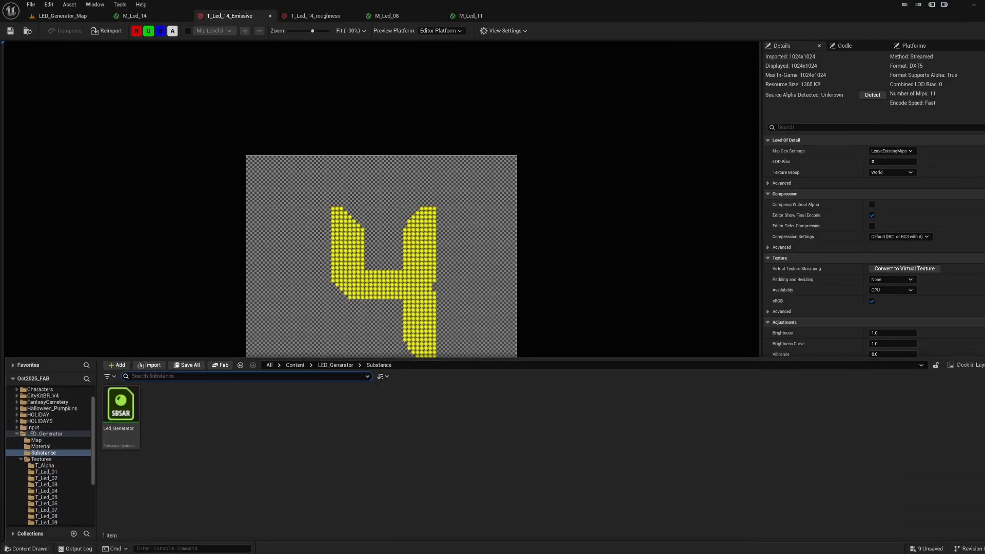
left_click(328, 369)
left_click(333, 366)
left_click(337, 418)
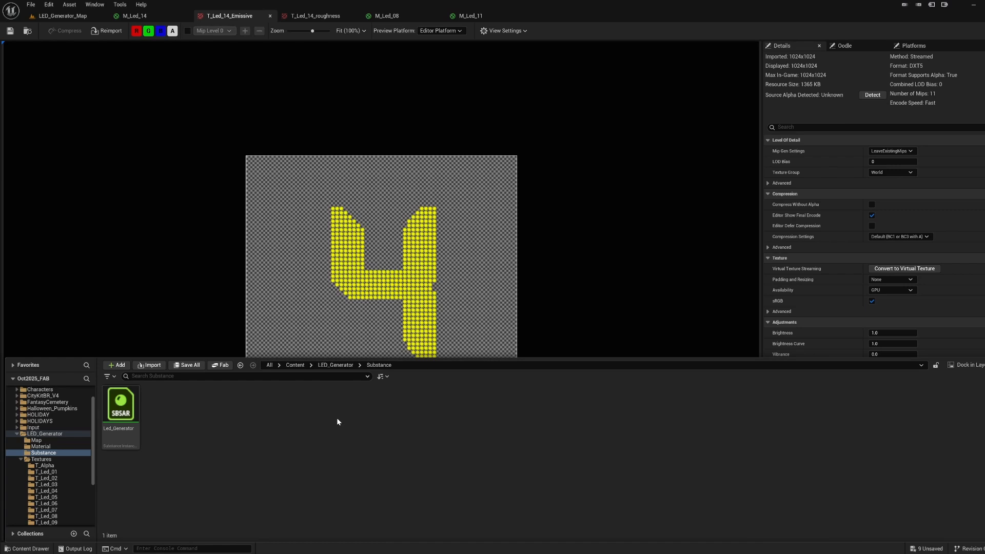
left_click(340, 369)
left_click(336, 364)
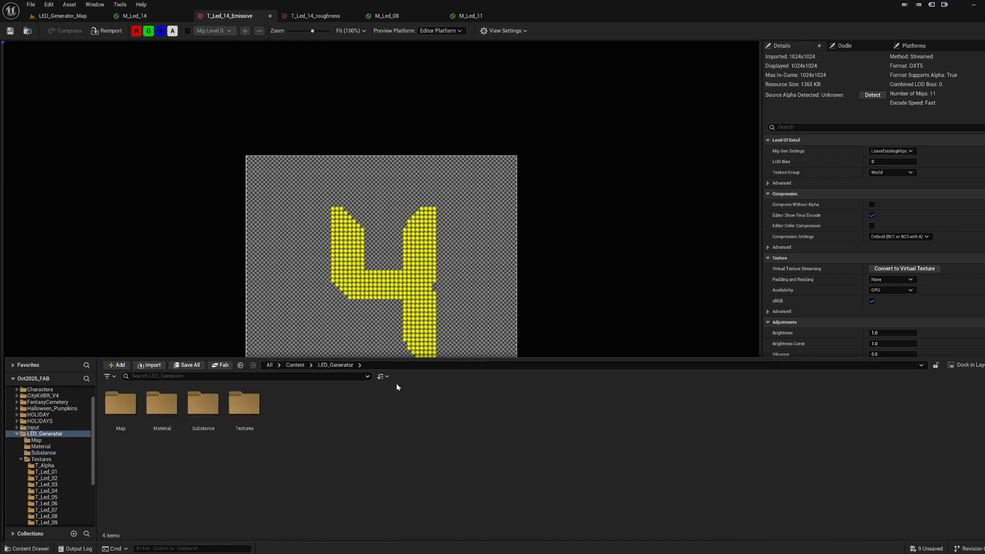
Create a 2D Array Render Target in the LED_Generator folder, open it for inspection and close its editor.
right_click(334, 423)
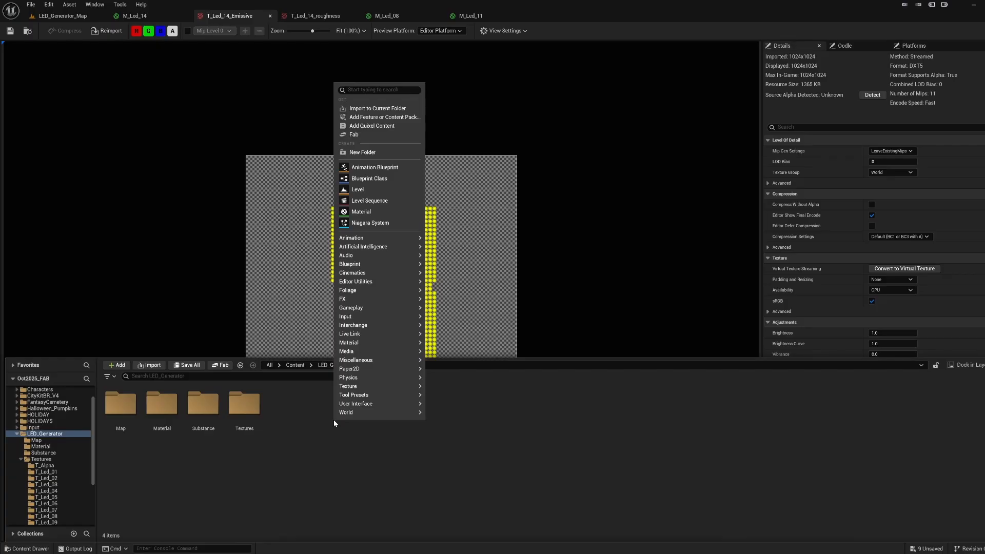
mouse_move(361, 390)
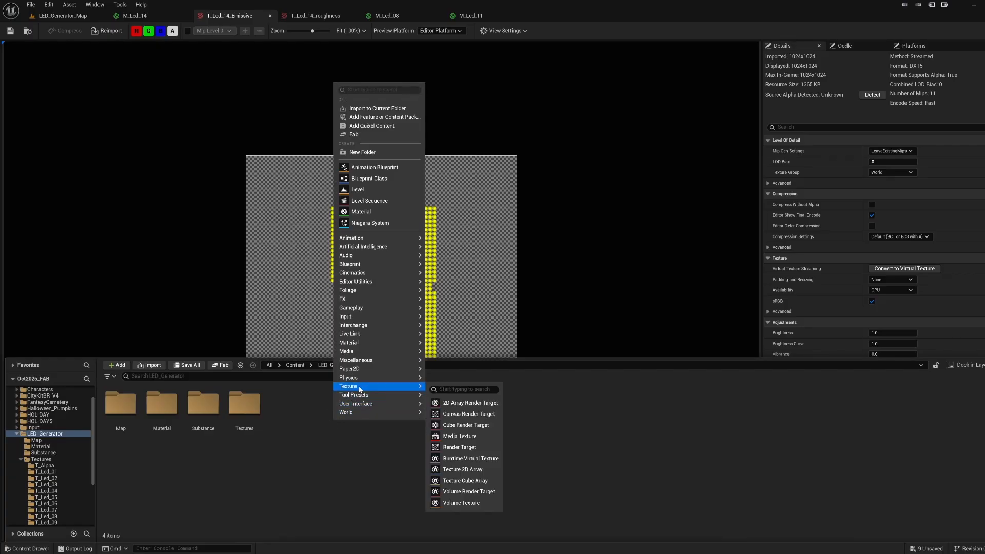
left_click(478, 407)
left_click(387, 444)
double_click(291, 400)
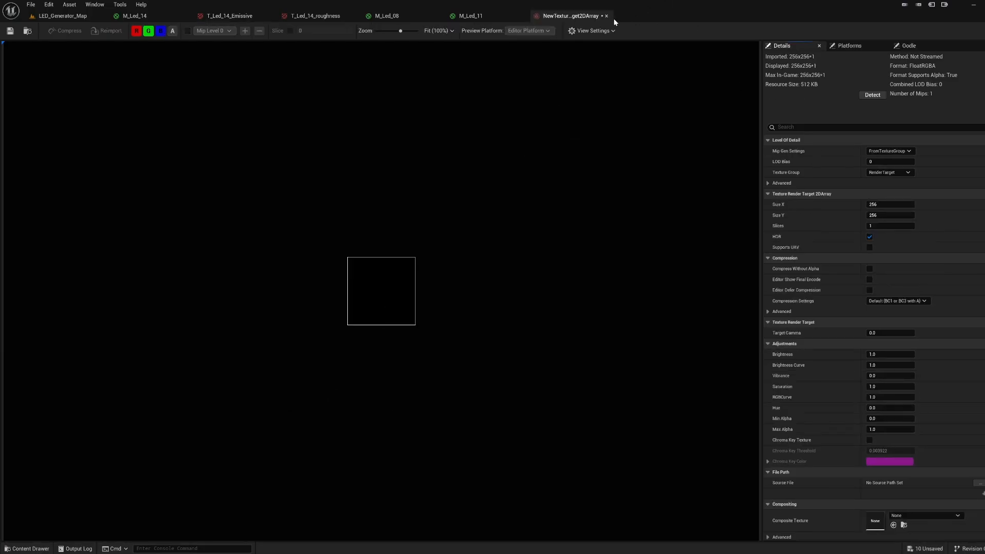
left_click(606, 17)
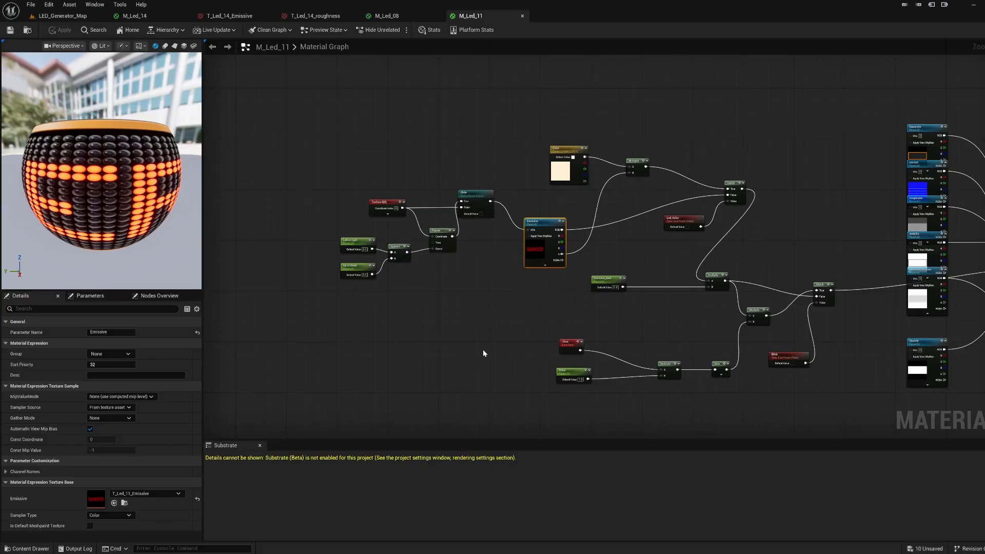
Delete the new 2D array render target from the LED_Generator folder.
key("ctrl+space")
right_click(306, 404)
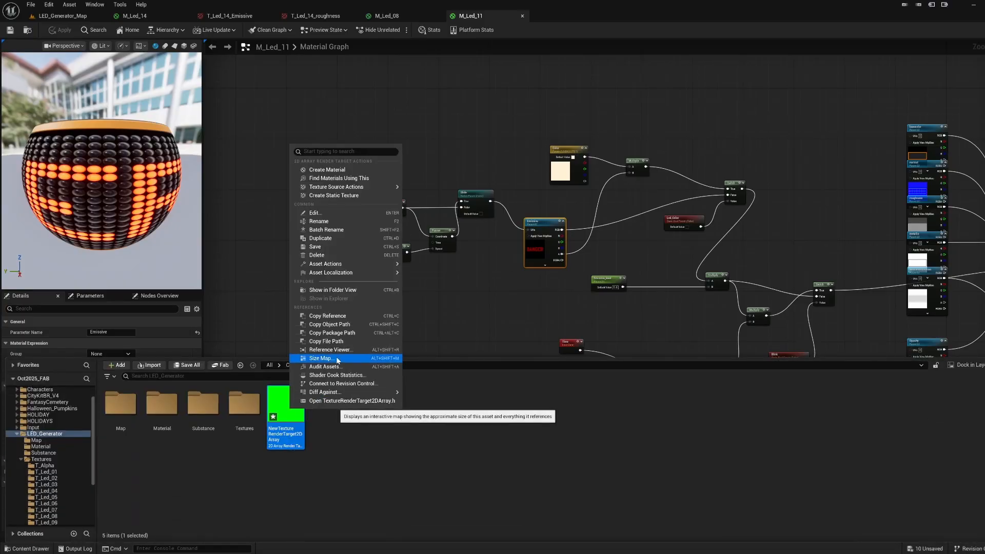
left_click(316, 256)
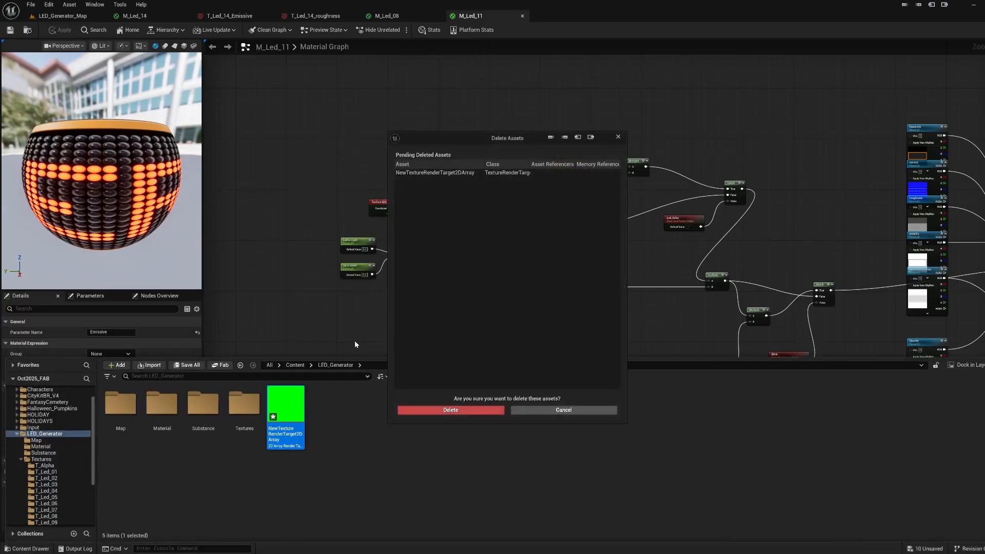
left_click(458, 412)
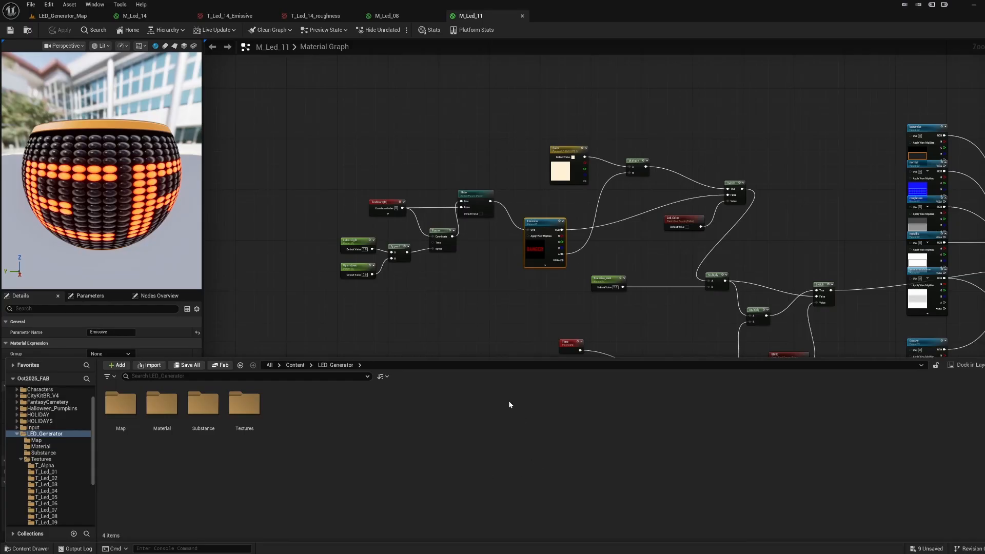
Switch to the browser with the LED generator YouTube tutorial, maximize it and skim different parts of the video.
left_click_drag(984, 32, 641, 79)
double_click(641, 79)
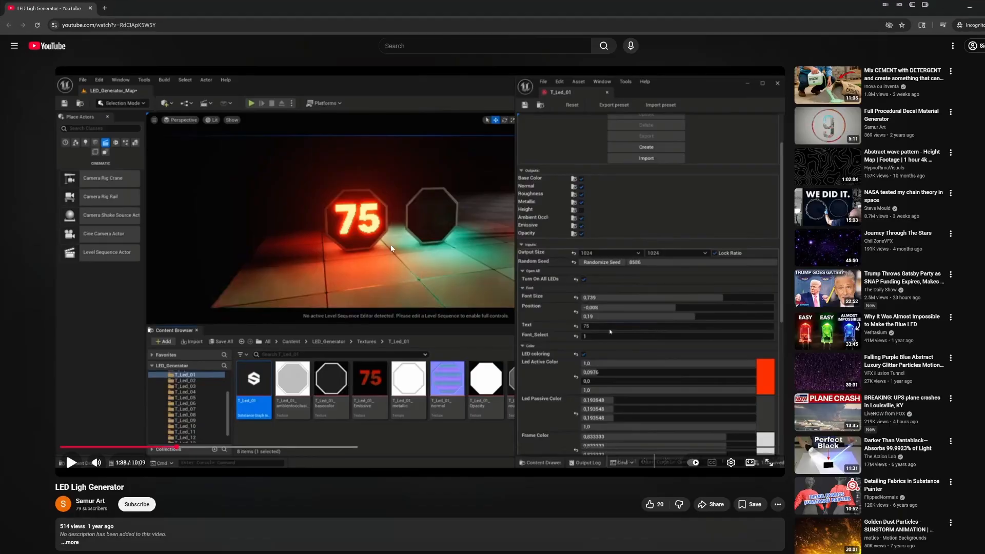
left_click(387, 245)
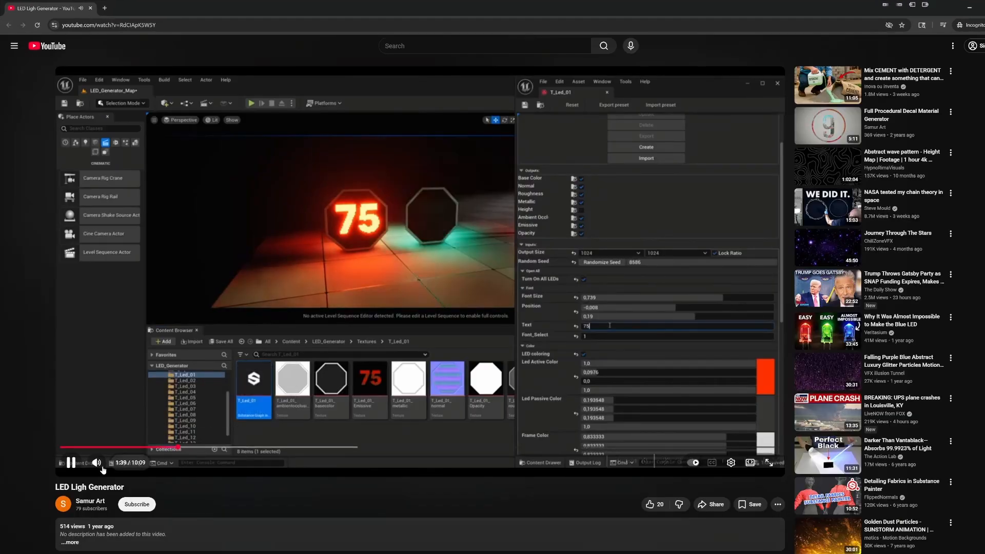
left_click(297, 447)
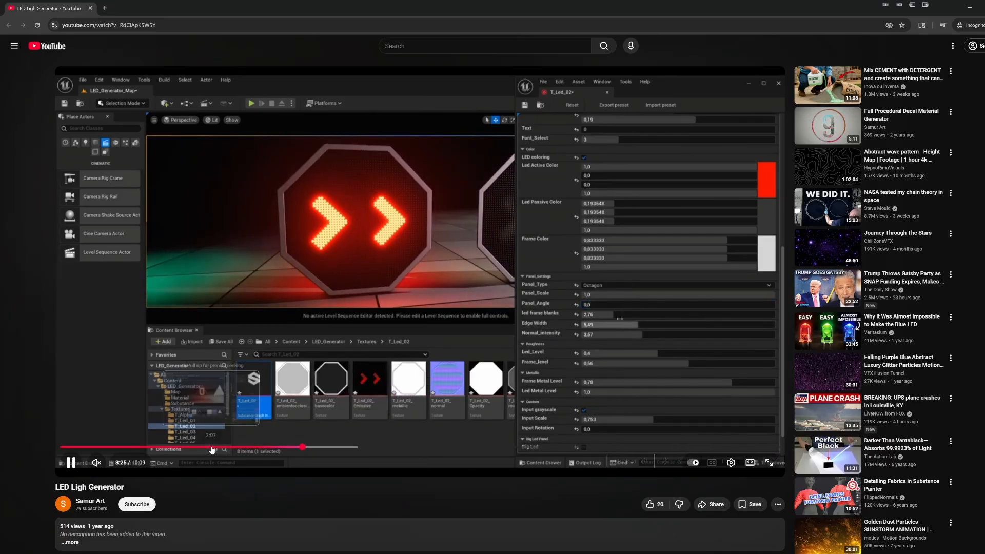
left_click_drag(213, 447, 112, 448)
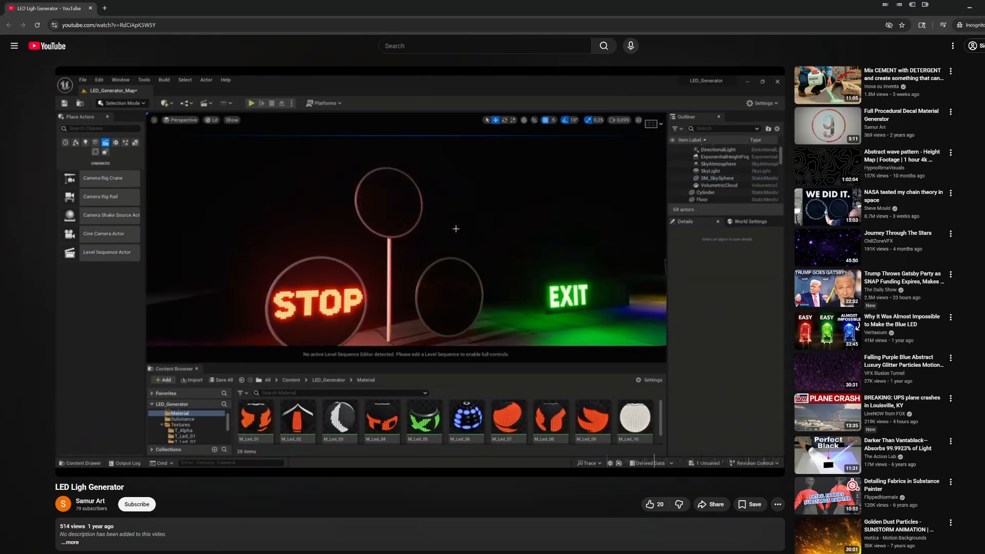
Switch back to Unreal Editor and open the Textures folder of LED_Generator.
key("alt+Tab")
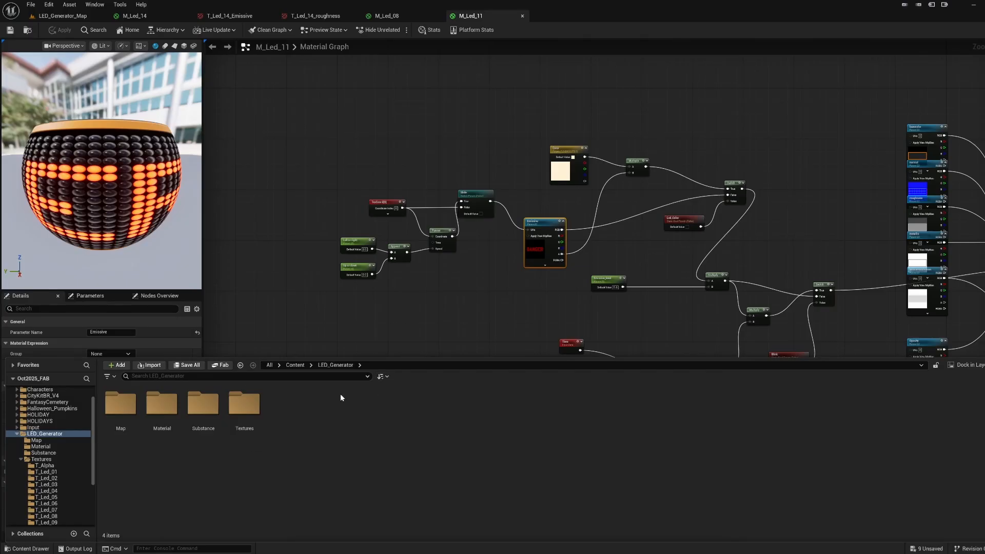
double_click(257, 418)
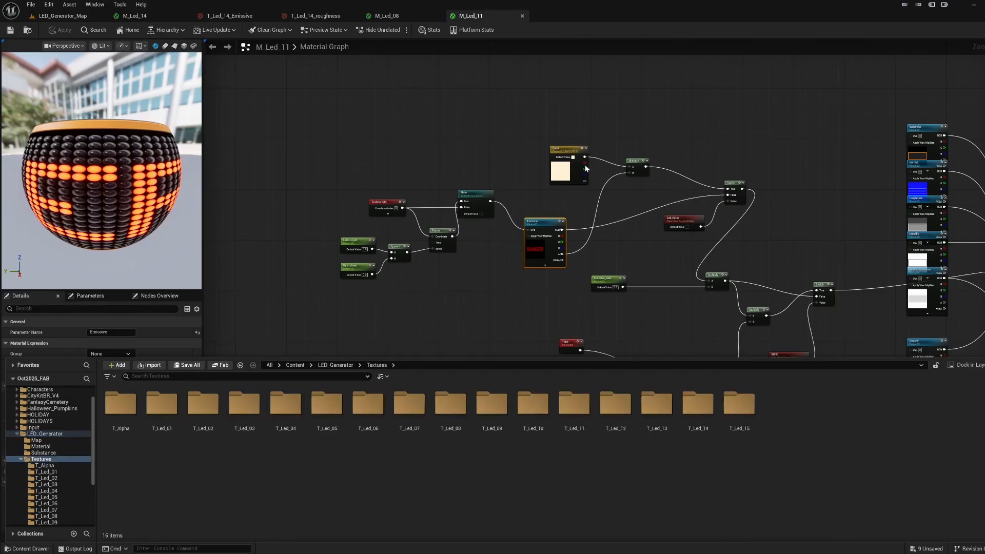
In LED_Generator_Map, select the orange DANGER sign, open its M_Led_11 material and examine the Emissive texture node.
left_click(77, 17)
right_click_drag(425, 335, 453, 332)
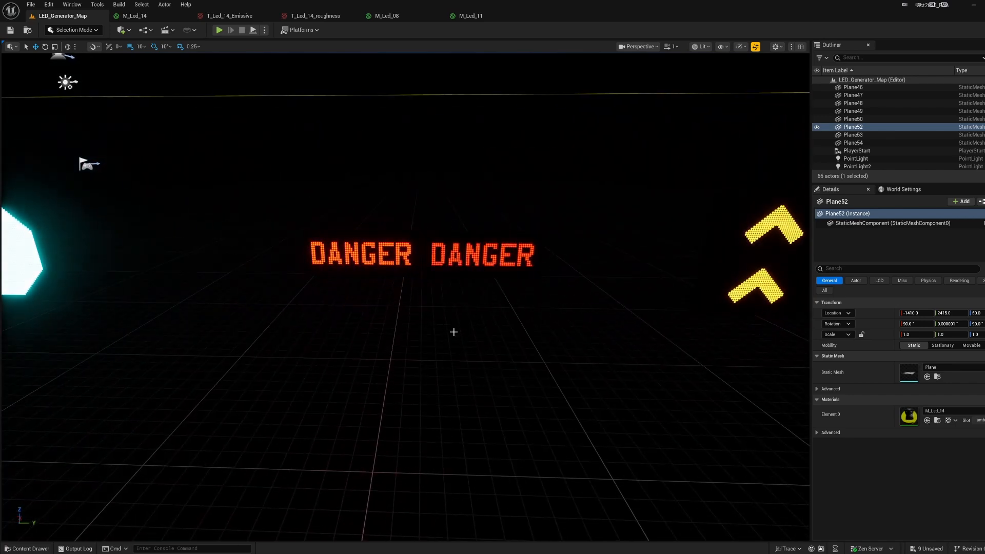
left_click(377, 262)
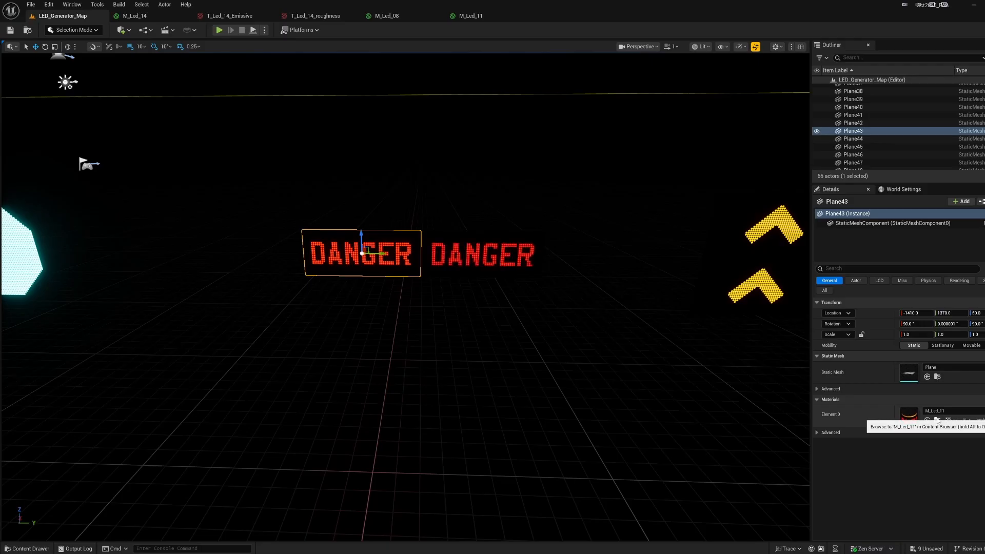
left_click(937, 420)
double_click(534, 433)
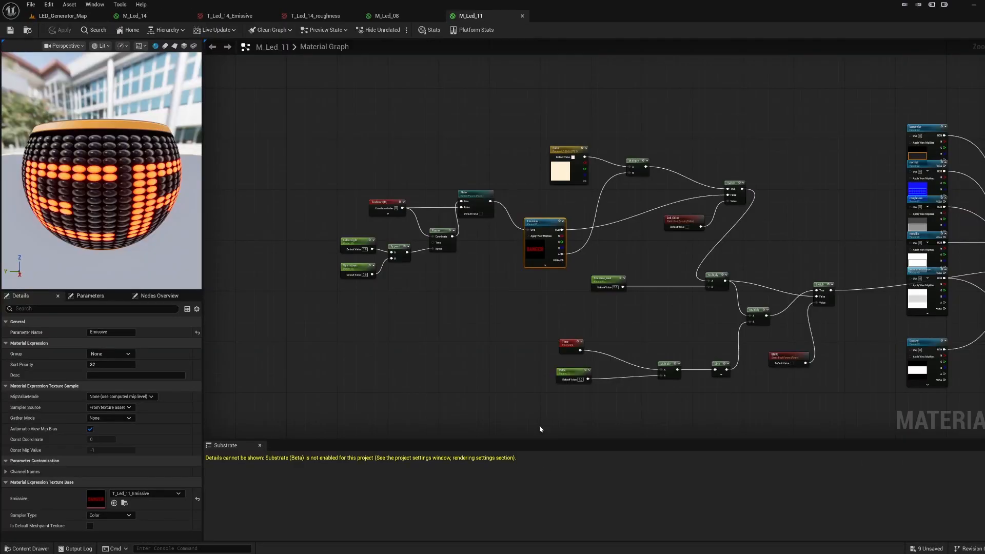
scroll(472, 279, "up", 4)
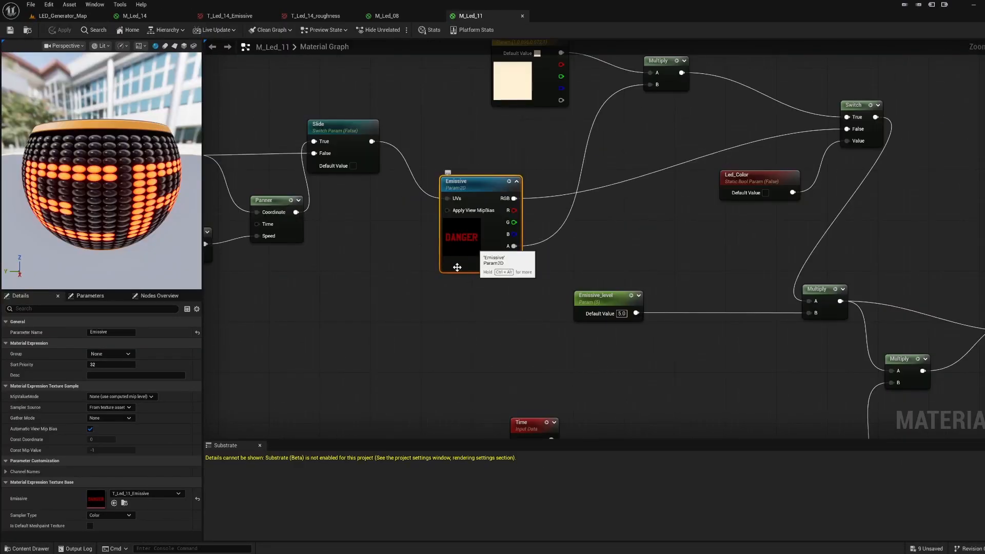
Open the T_Led_11_Emissive texture from M_Led_11 and delete NewTextureRenderTarget2DArray from the T_Led_11 folder.
left_click(124, 504)
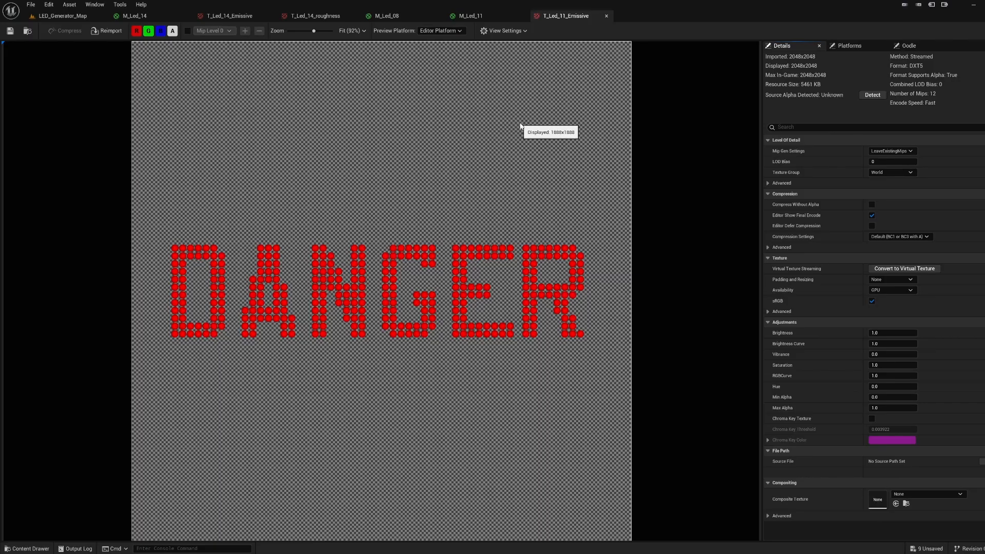
key("ctrl+space")
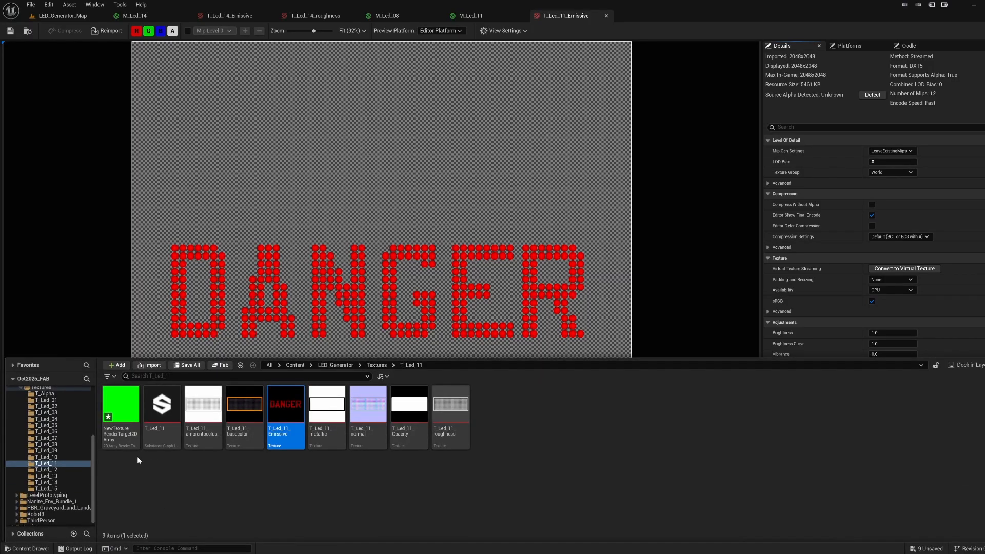
right_click(119, 440)
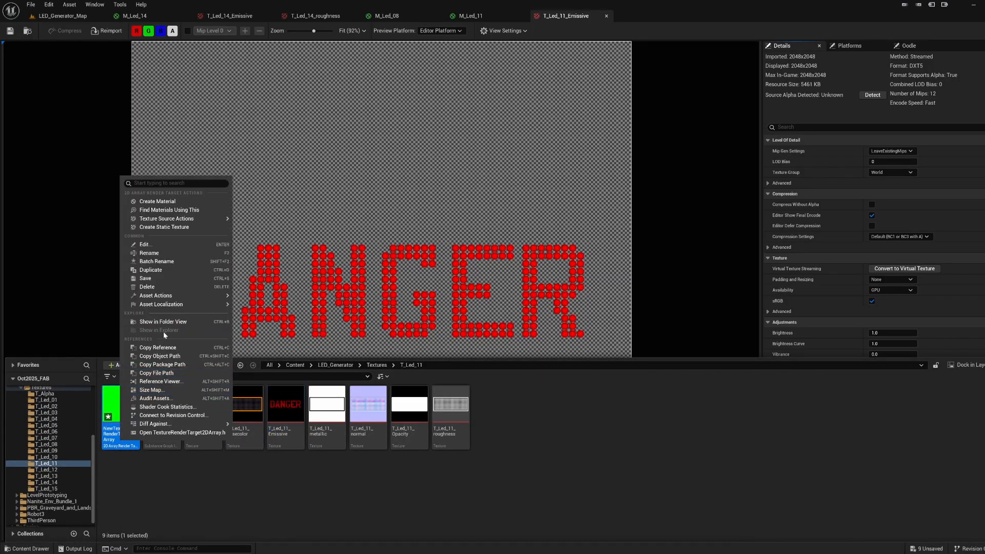
left_click(167, 286)
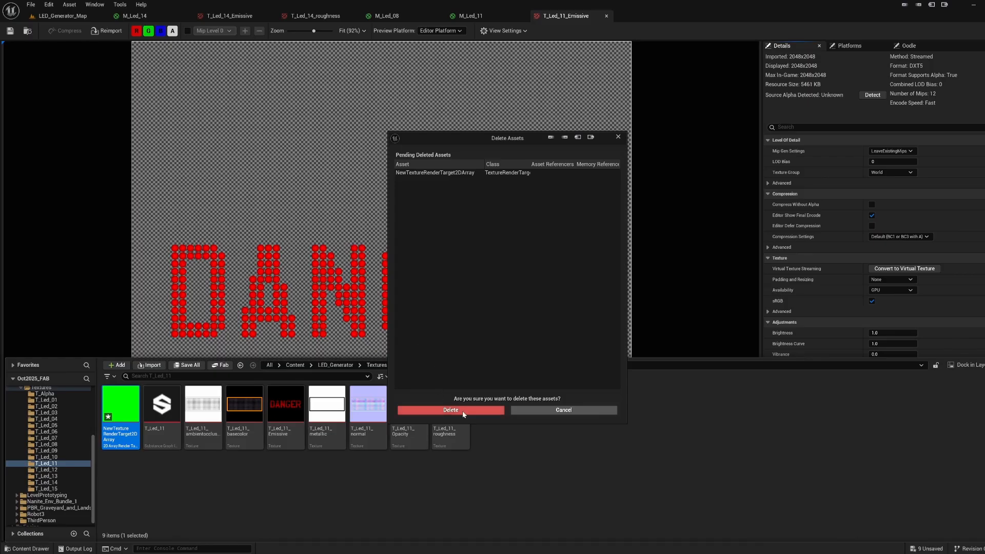
left_click(483, 410)
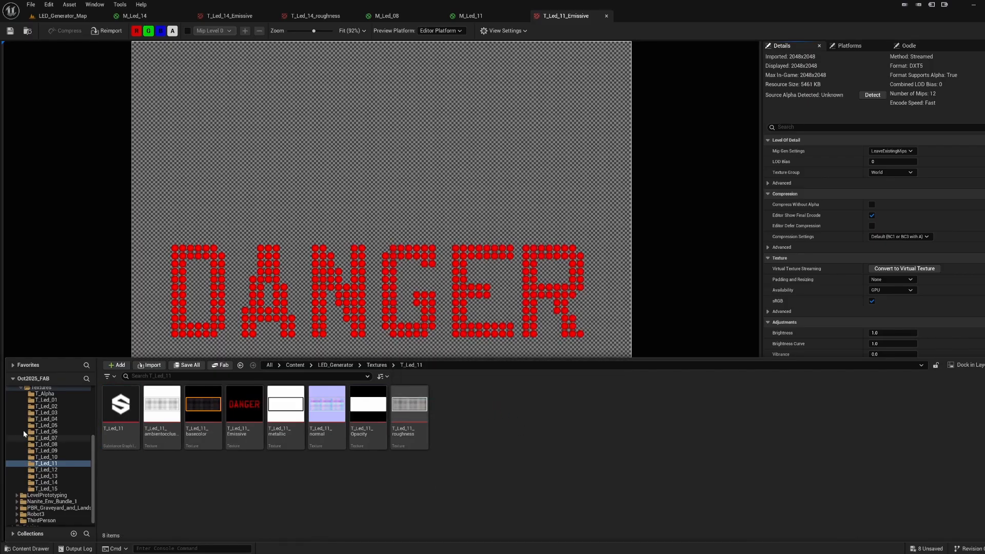
Browse the LED_Generator Textures folder and look through the texture sets in T_Led_07 and T_Led_06.
mouse_move(121, 447)
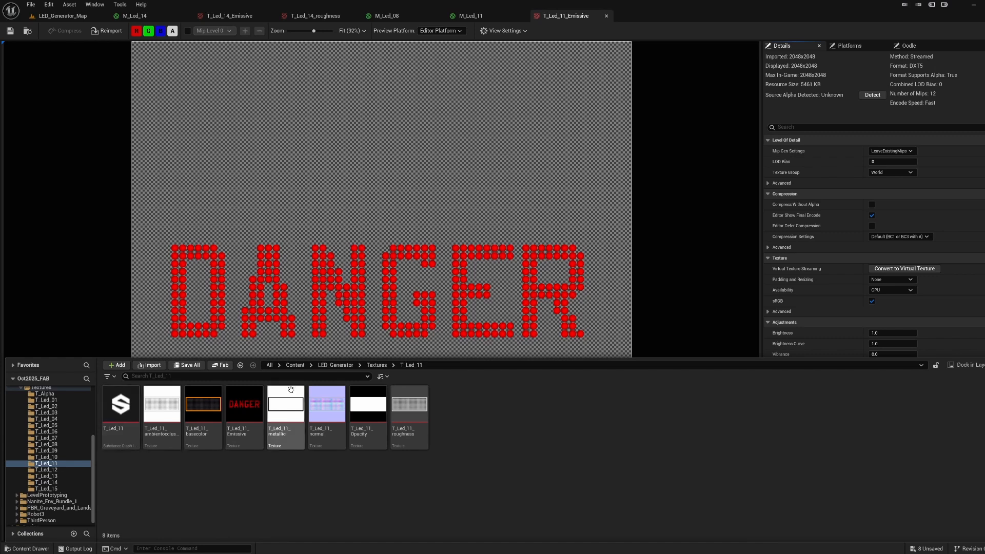
left_click(377, 365)
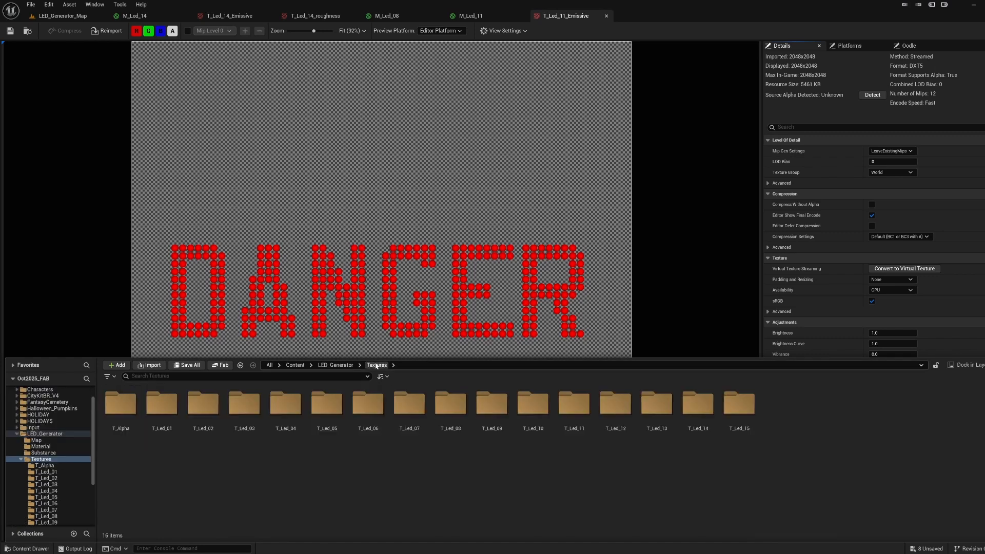
double_click(428, 416)
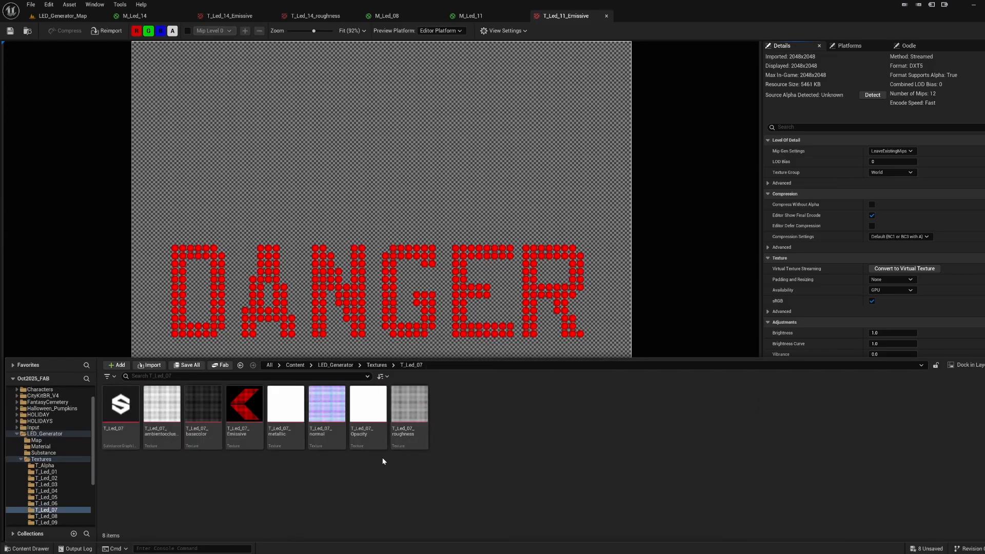
mouse_move(121, 415)
left_click(442, 365)
left_click(608, 429)
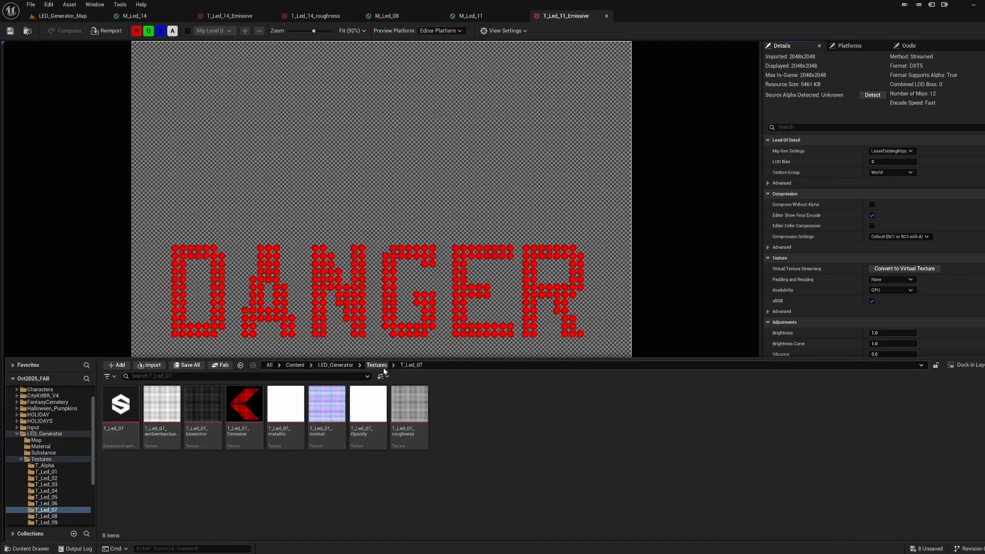
left_click(376, 365)
double_click(417, 408)
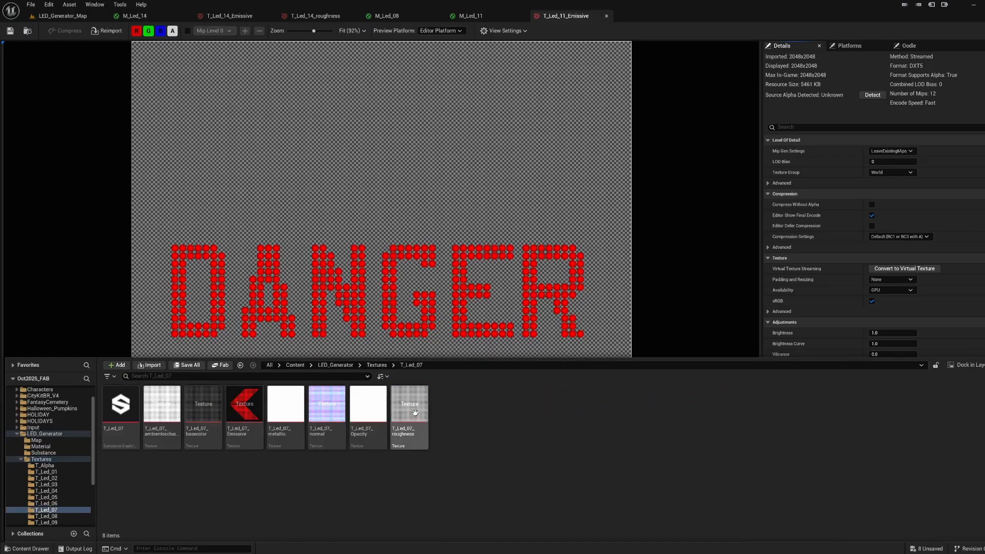
left_click(377, 365)
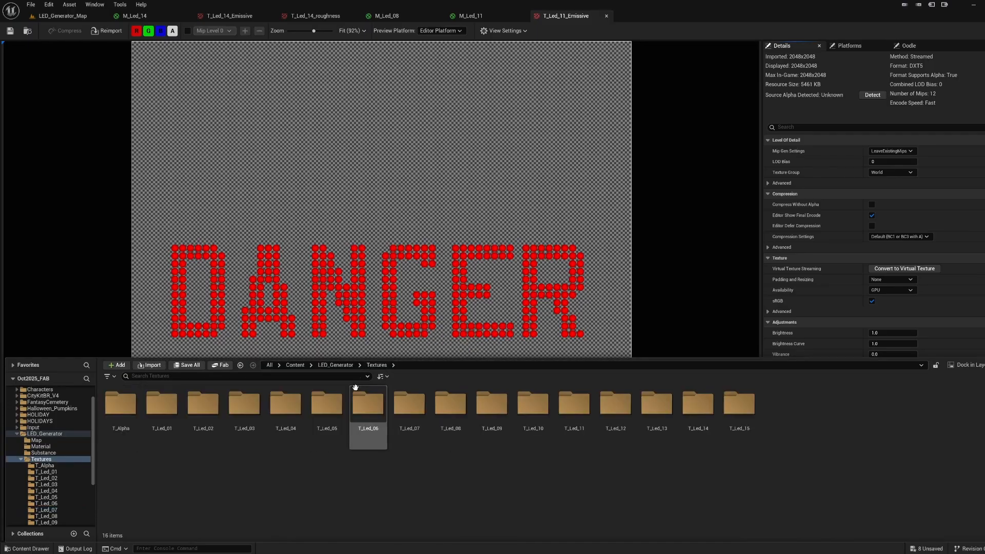
double_click(369, 408)
key("ctrl+space")
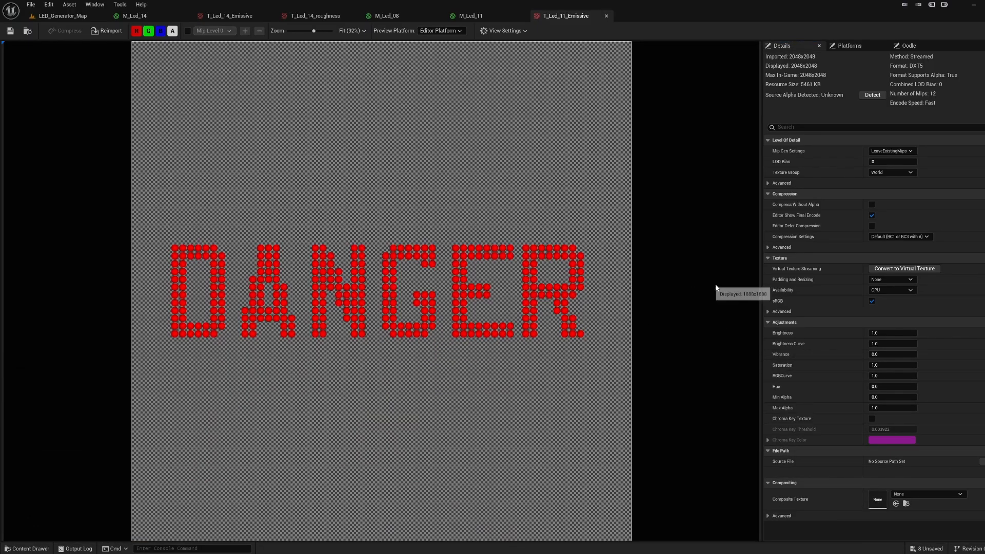
key("ctrl+space")
key("ctrl+space")
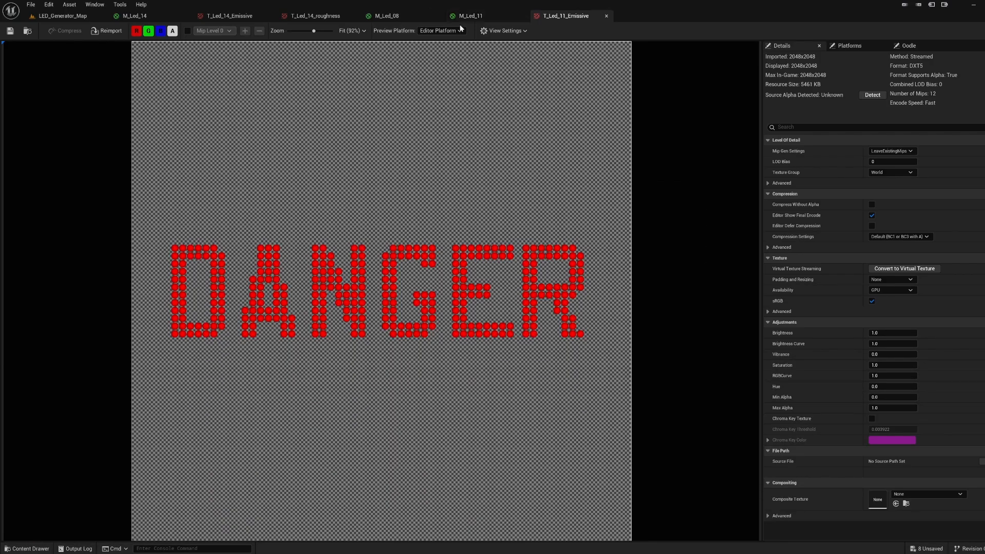
Return to M_Led_11, locate its Emissive texture in the project content and open the T_Led_11 Substance graph instance.
left_click(492, 20)
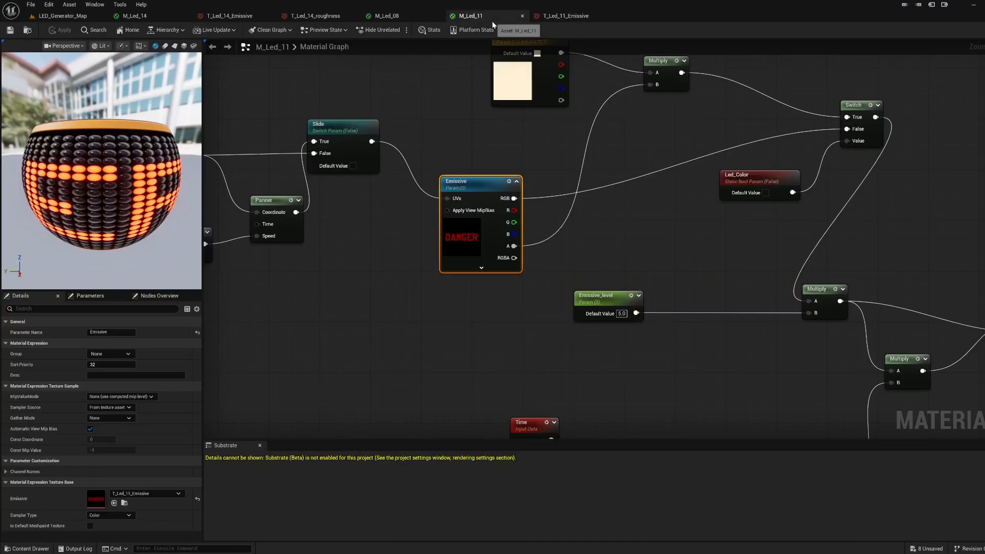
left_click(124, 502)
left_click(133, 460)
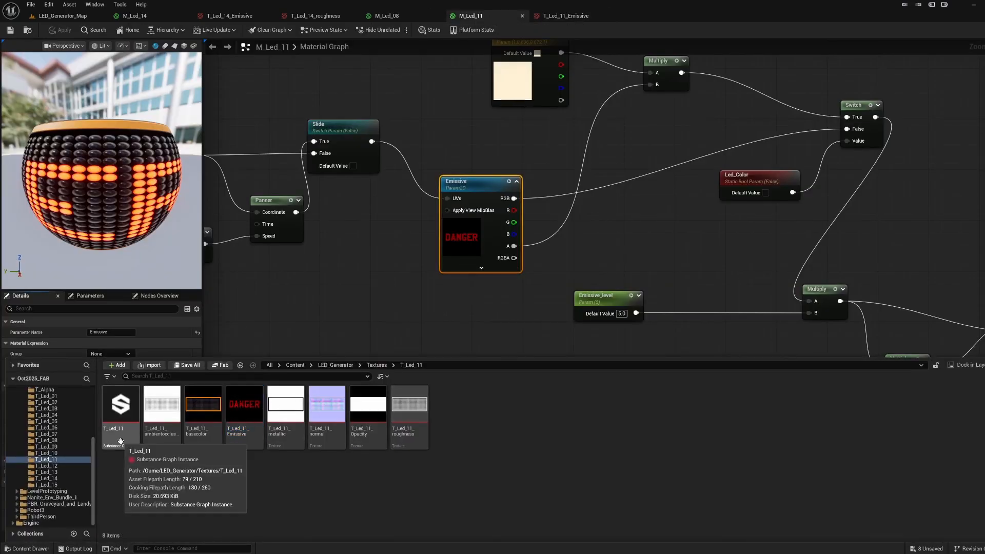
double_click(119, 438)
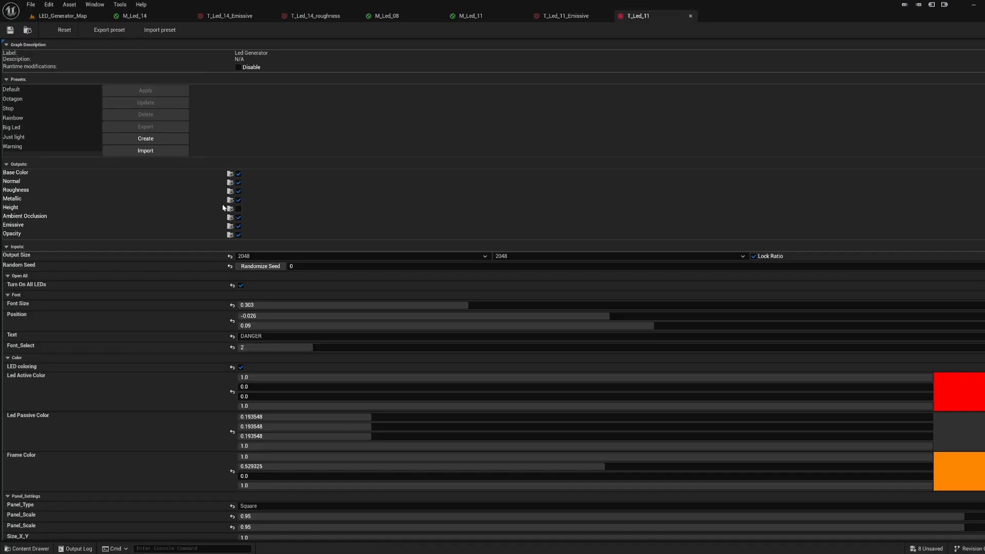
Change the Text parameter of T_Led_11 to AWESOME, save the graph instance and locate it in the project content.
scroll(153, 153, "down", 4)
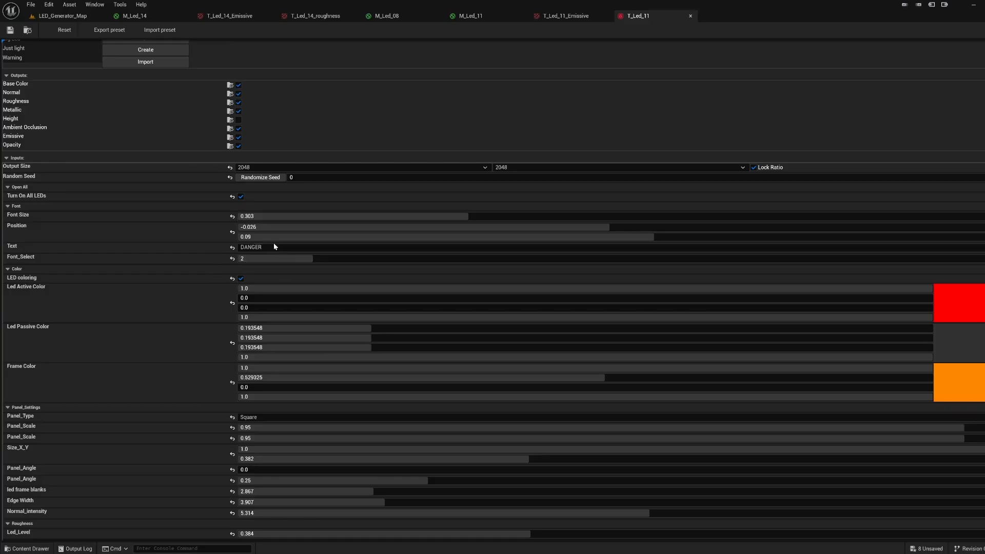
left_click(251, 247)
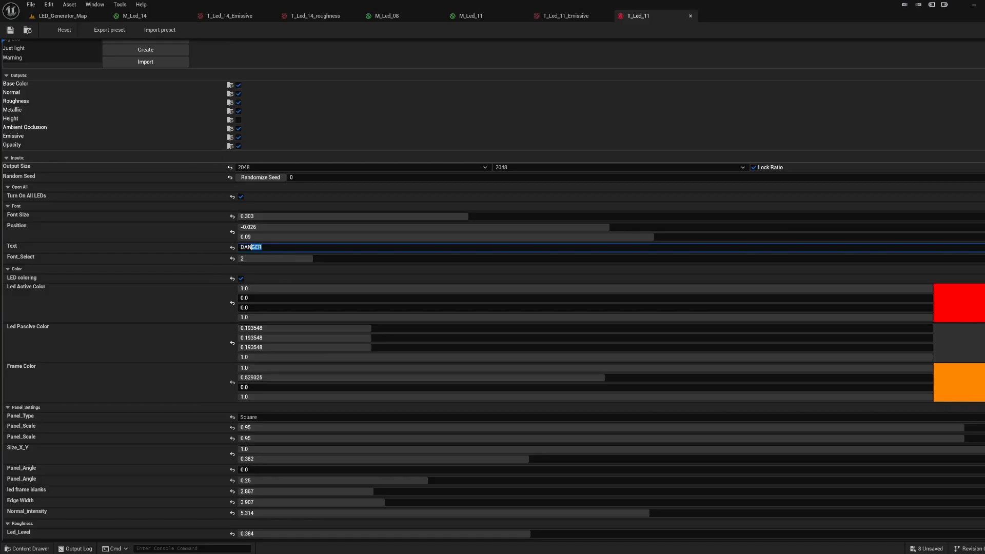
type("AWESOME")
key("Return")
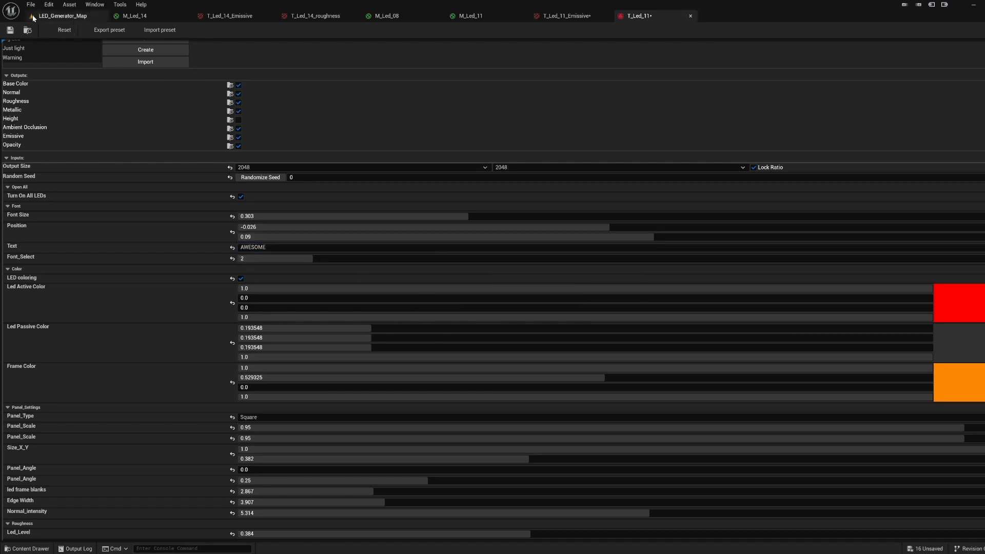
left_click(10, 30)
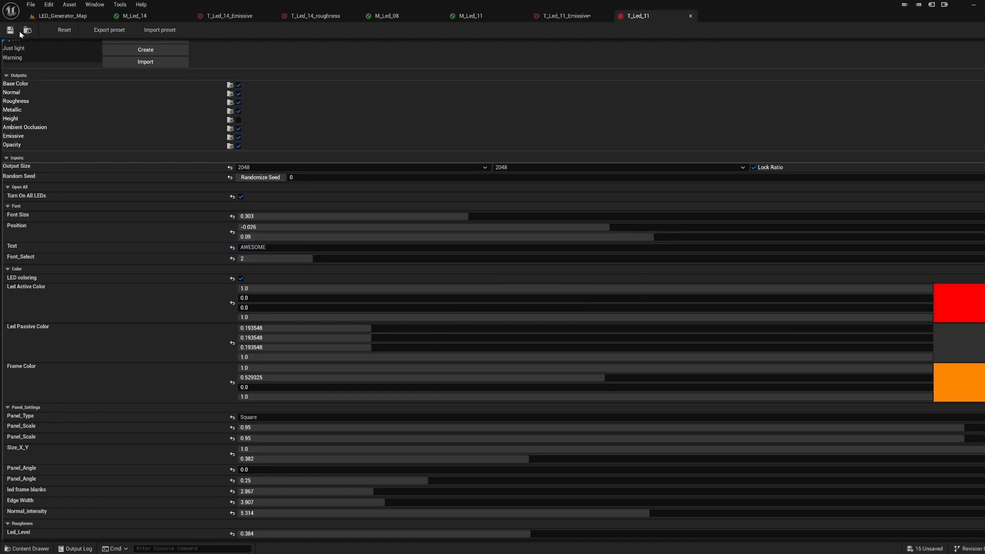
left_click(28, 30)
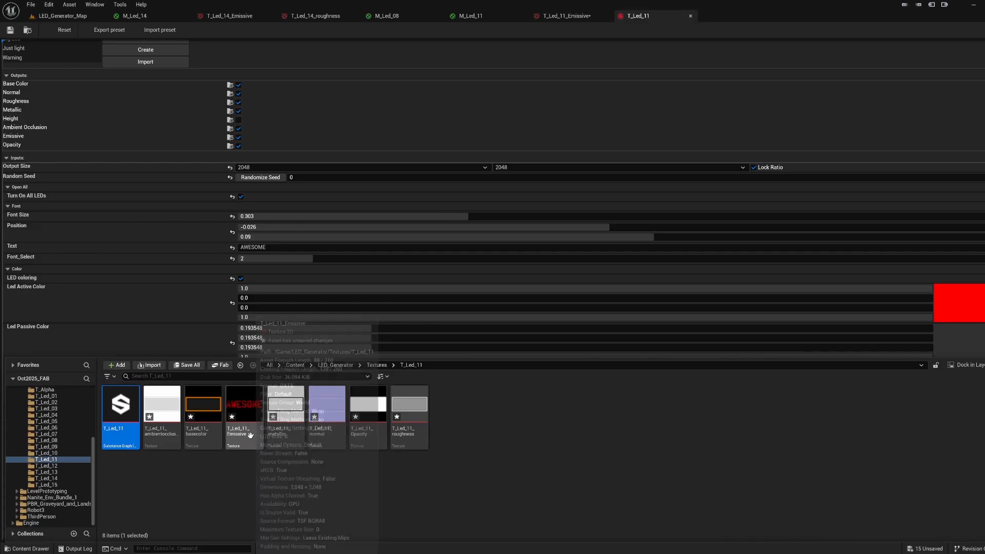
View the AWESOME signs in LED_Generator_Map and start a play session from the floor in front of them.
left_click(84, 18)
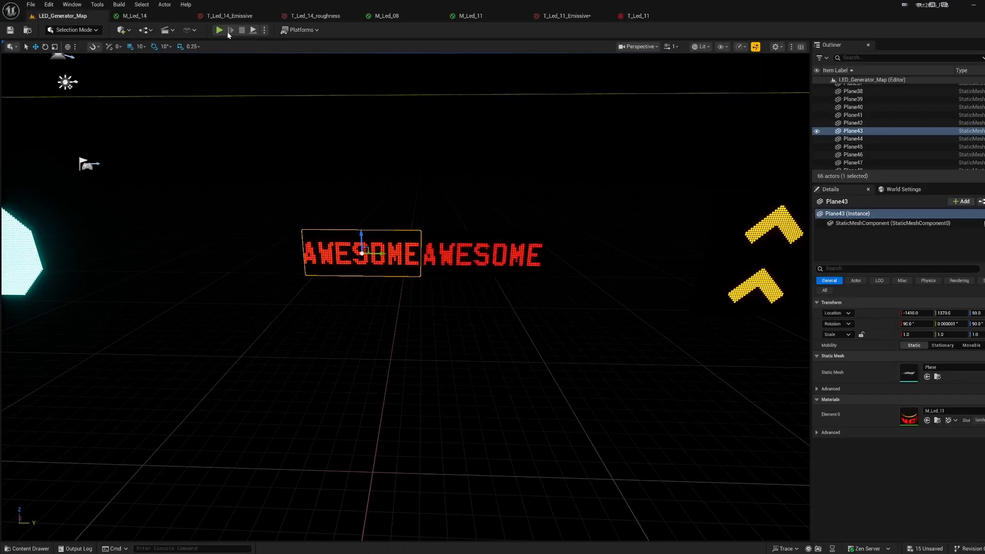
key("alt+p")
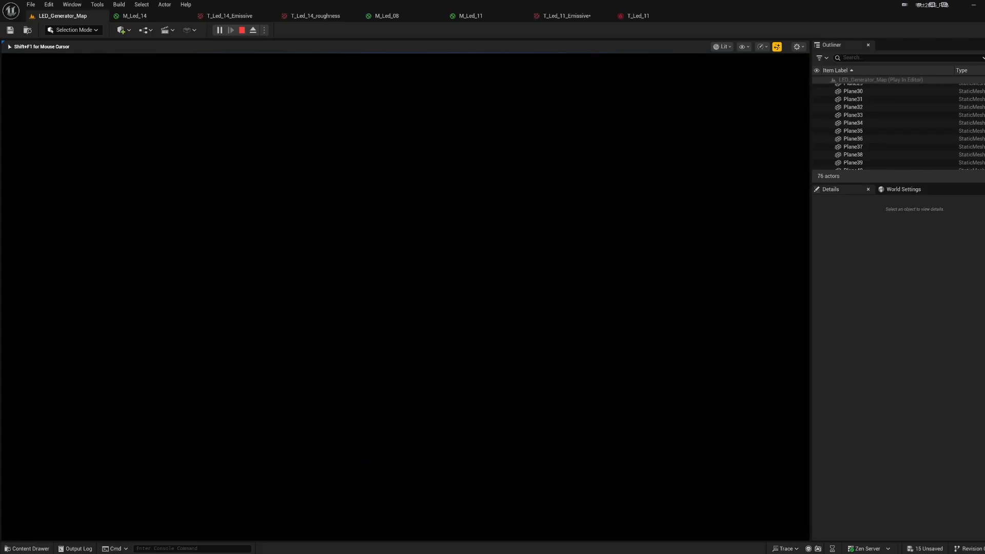
key("Escape")
right_click_drag(462, 298, 449, 281)
key("s")
key("d")
right_click_drag(238, 411, 246, 404)
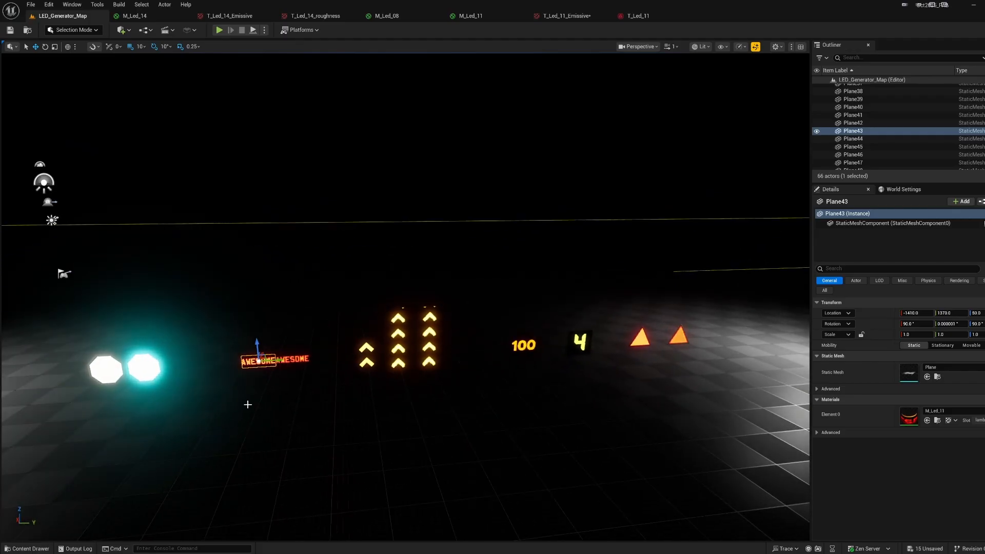
right_click(247, 405)
left_click(277, 397)
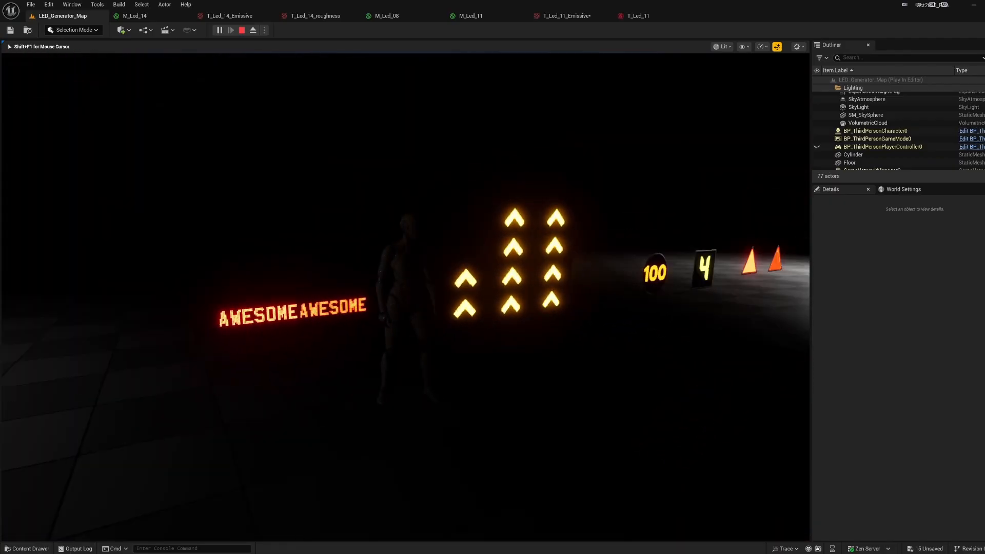
Run the character past the LED signs to examine them in play, ending the session at the purple arrow panel.
key("w")
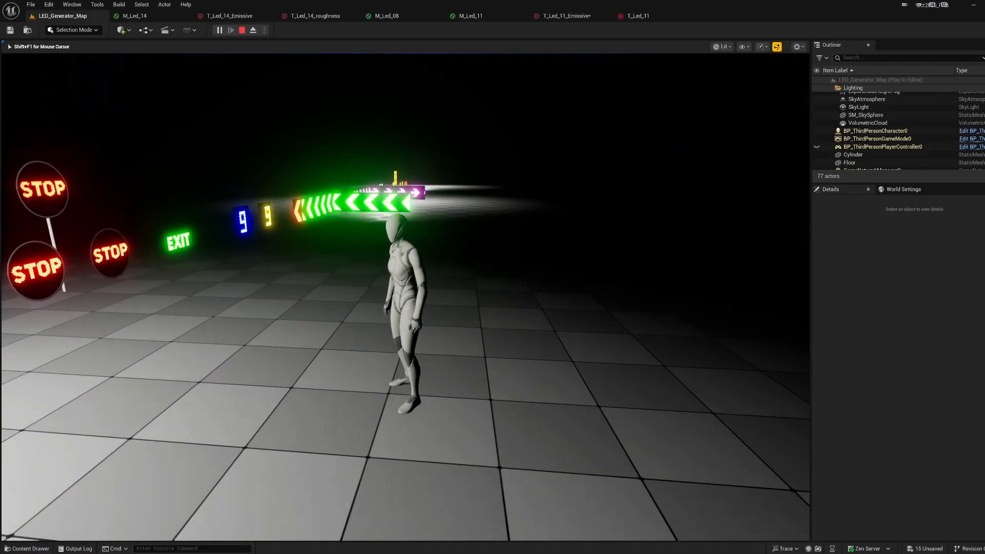
key("w")
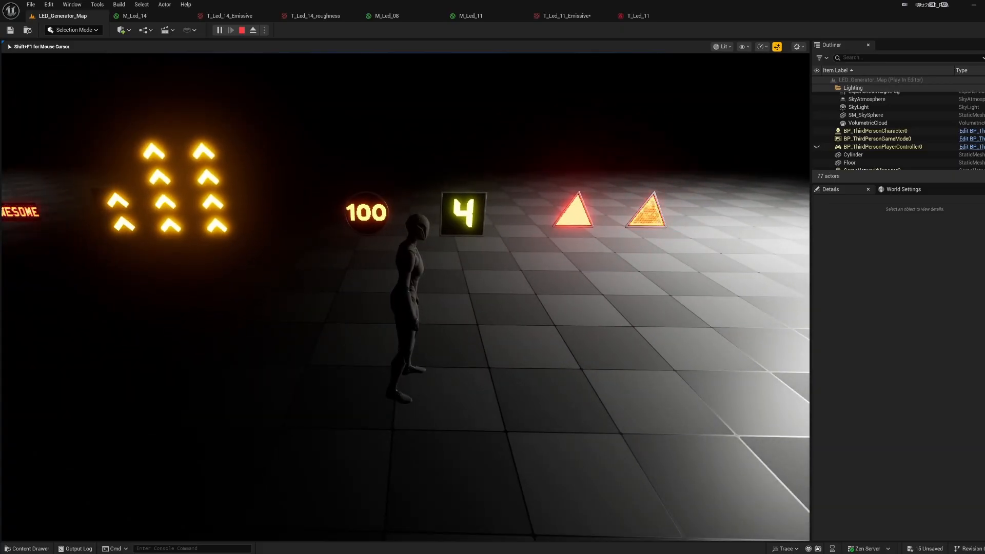
key("a")
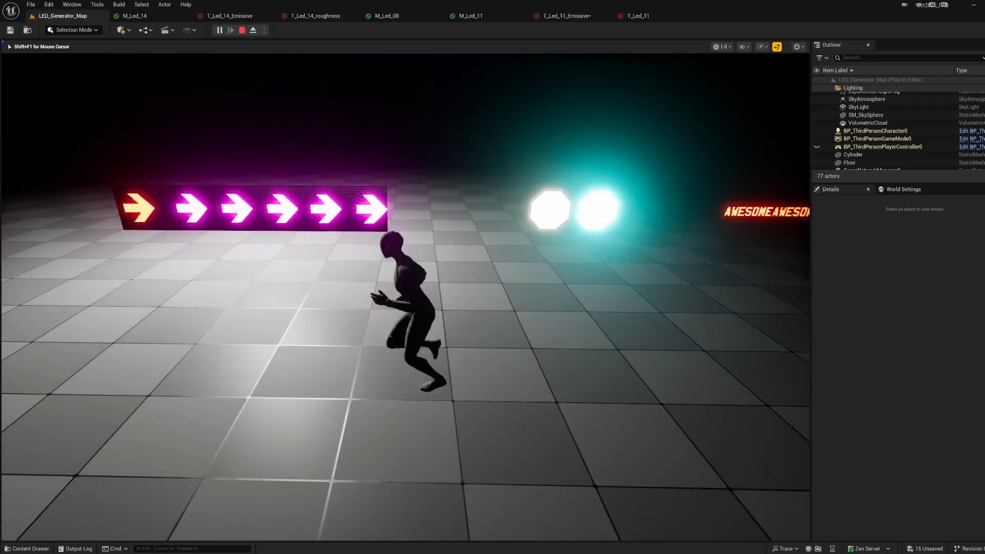
key("a")
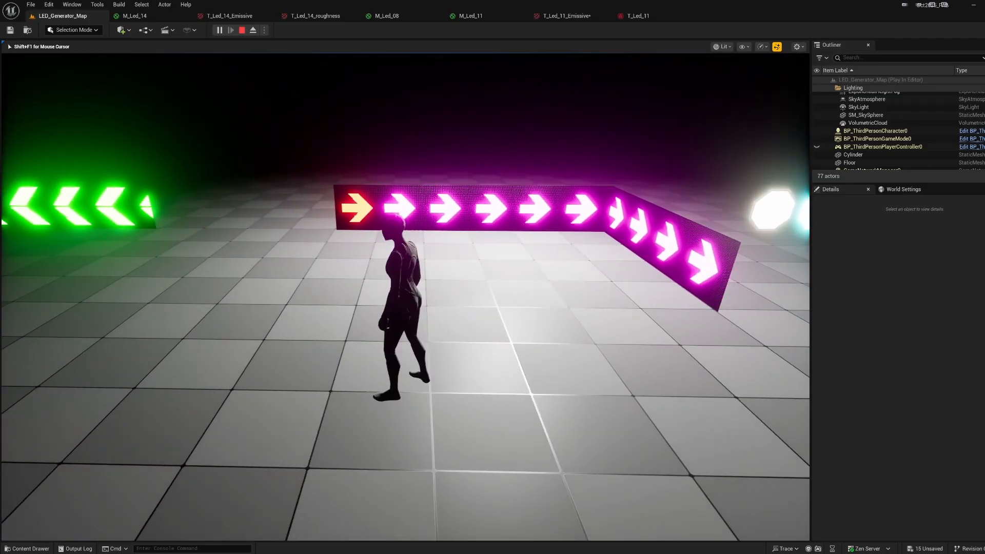
key("a")
key("s")
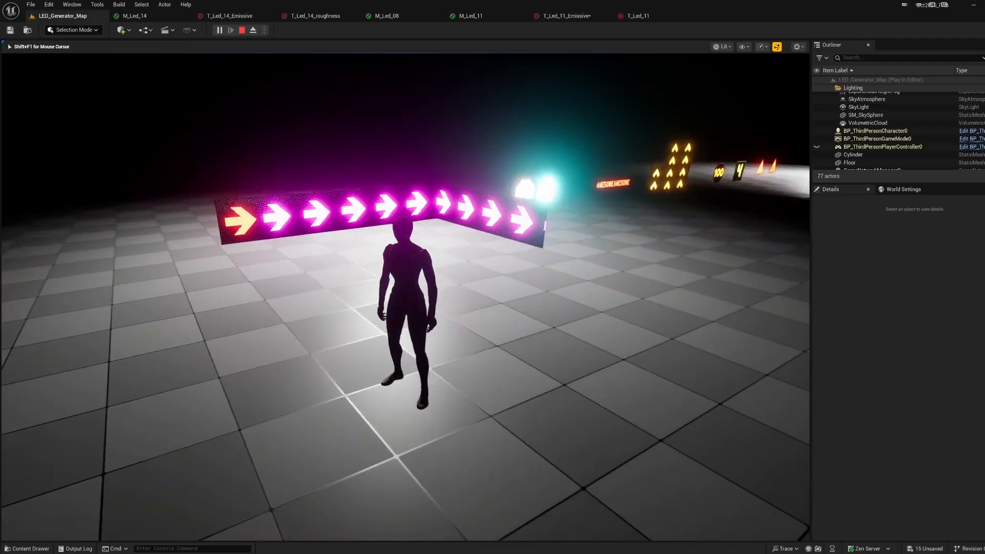
key("Escape")
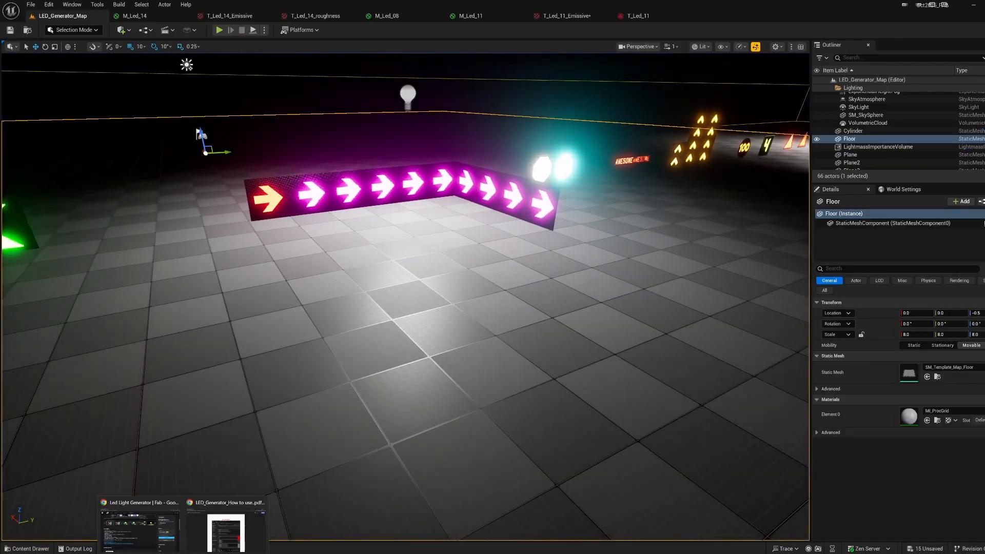
Switch to the browser to review the LED_Generator_How to use PDF, then return to Unreal Editor and show the T_Led_11 folder.
left_click(231, 544)
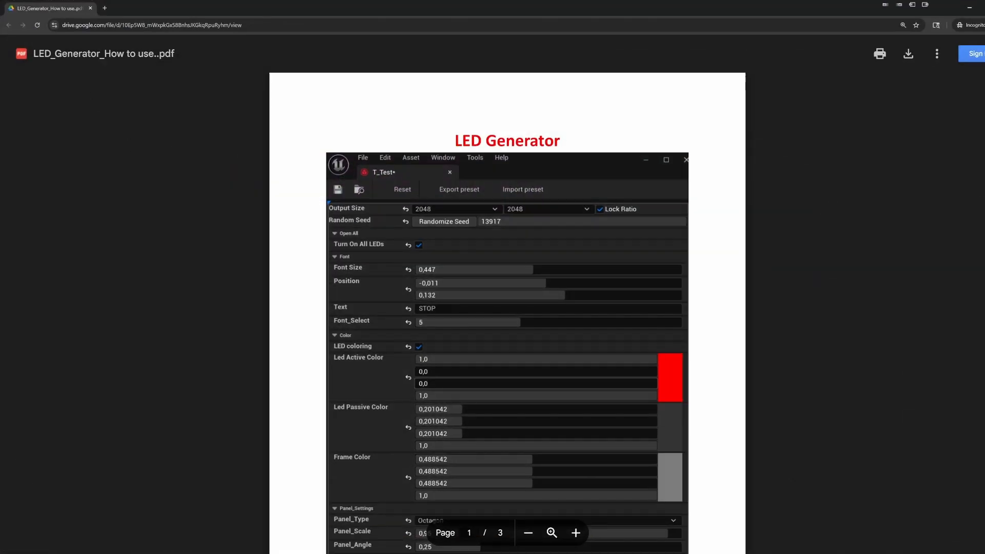
scroll(507, 308, "down", 4)
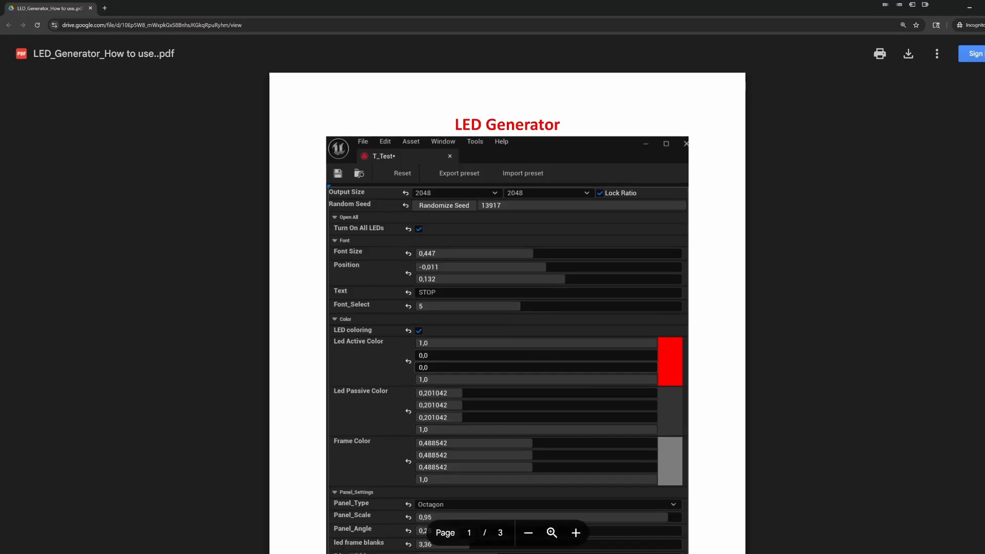
scroll(508, 307, "up", 3)
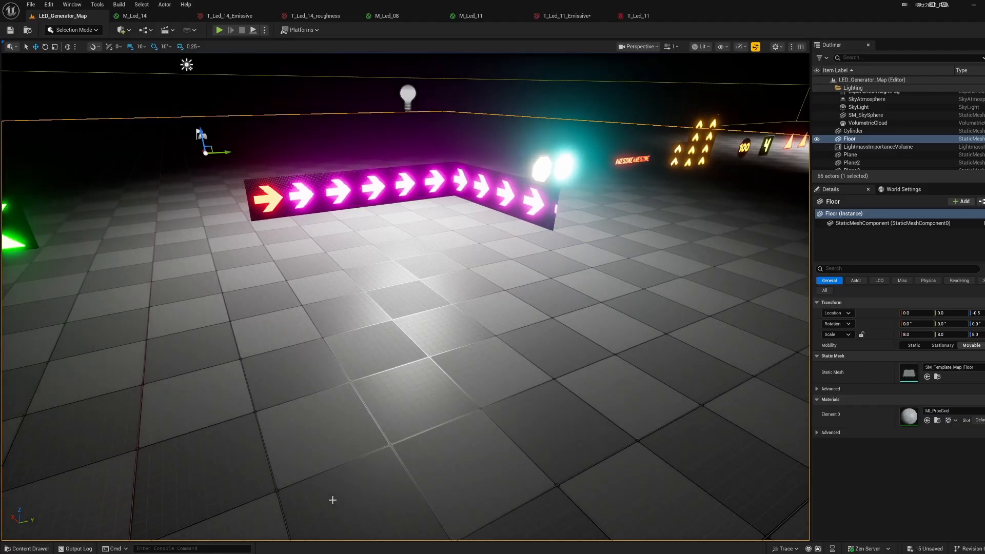
key("ctrl+space")
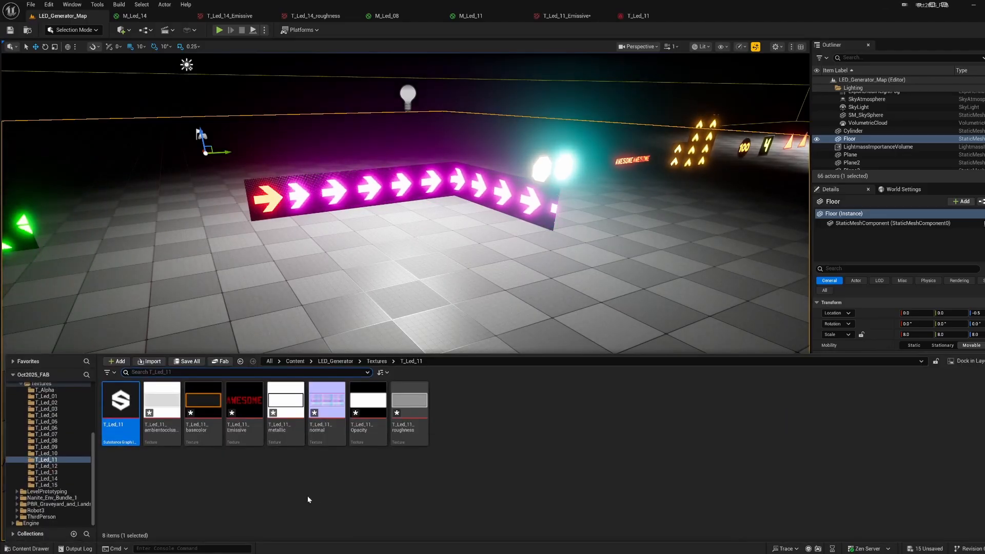
Open the T_Led_01 graph instance from the LED_Generator Textures folder to review its parameters.
left_click(378, 362)
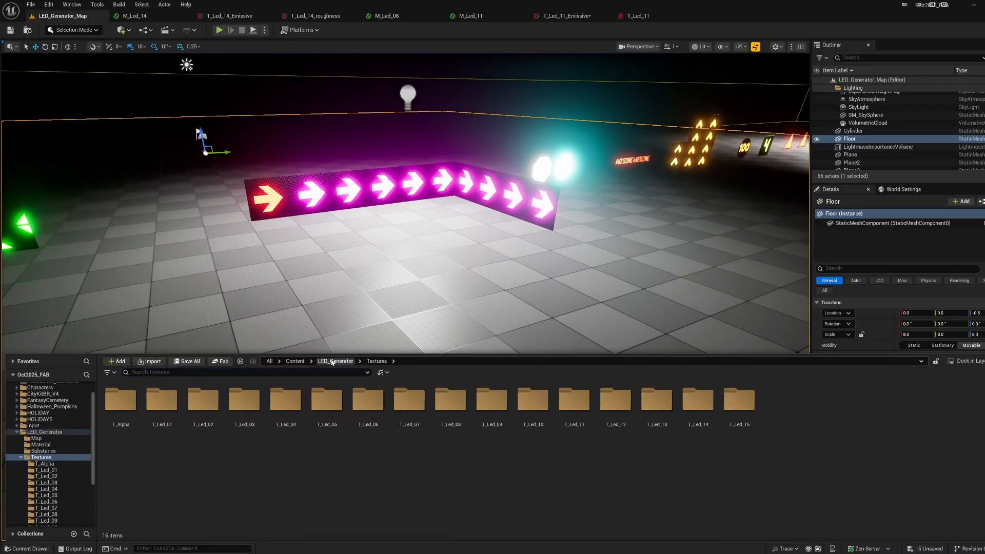
left_click(336, 361)
double_click(246, 406)
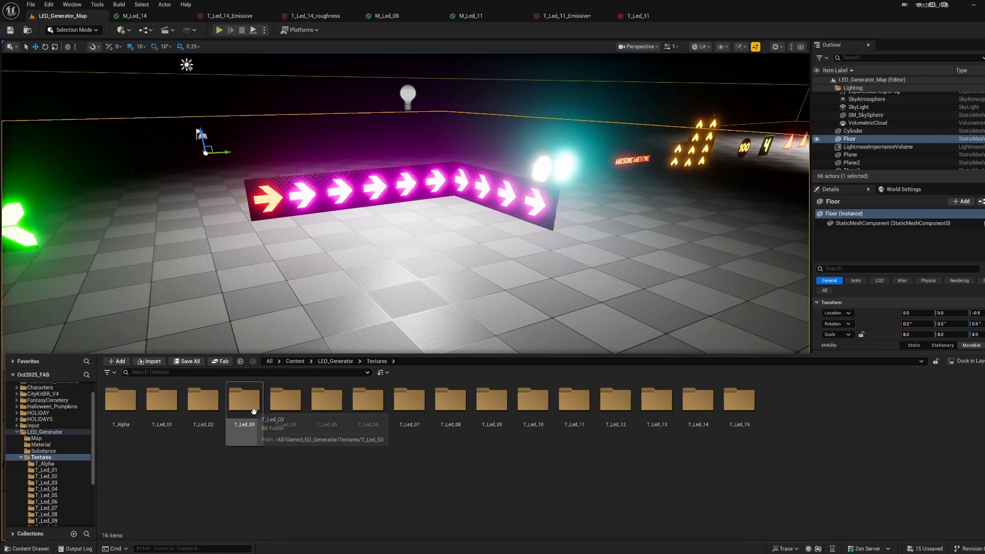
double_click(151, 418)
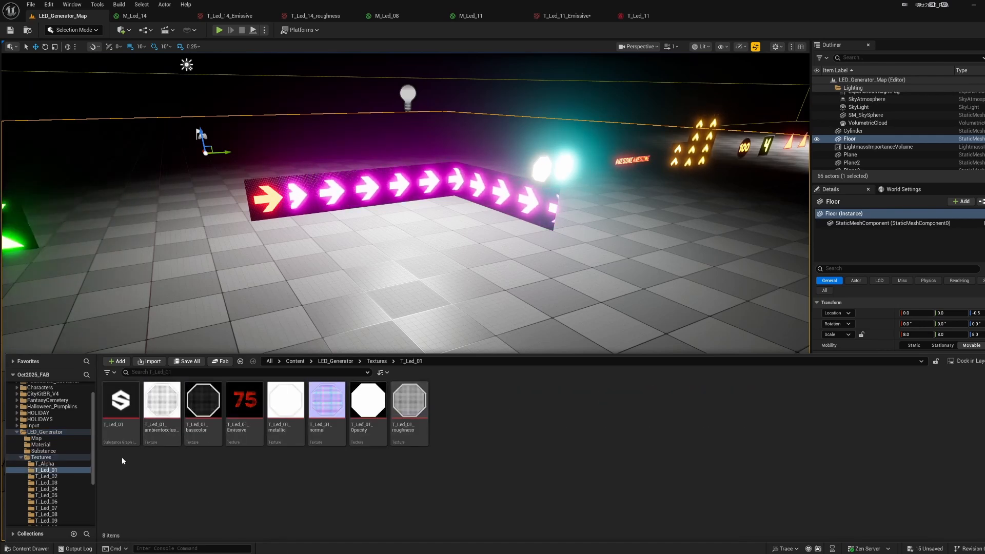
double_click(124, 436)
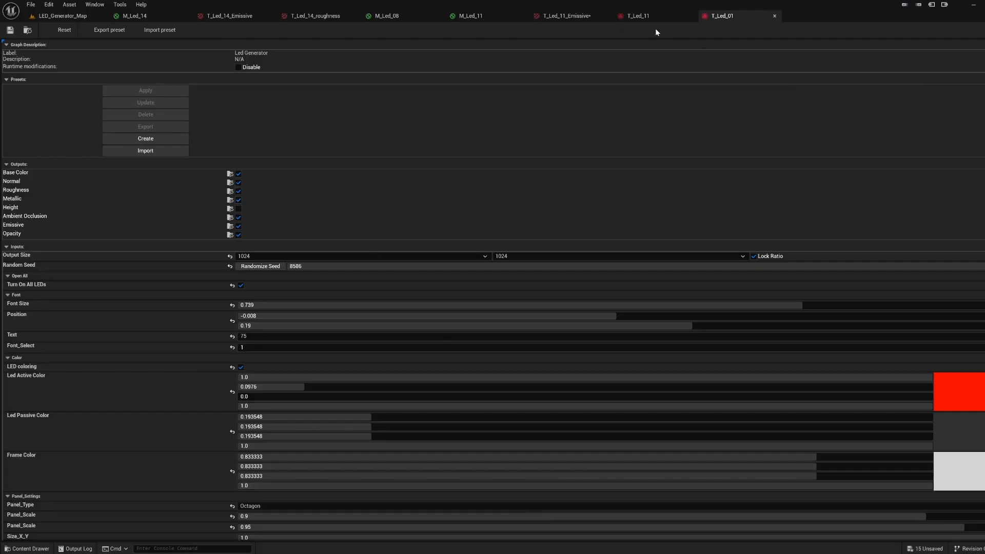
Close the T_Led_01 and T_Led_11 graph instances and show the LED_Generator Textures folder in the project content.
key("ctrl+w")
key("ctrl+w")
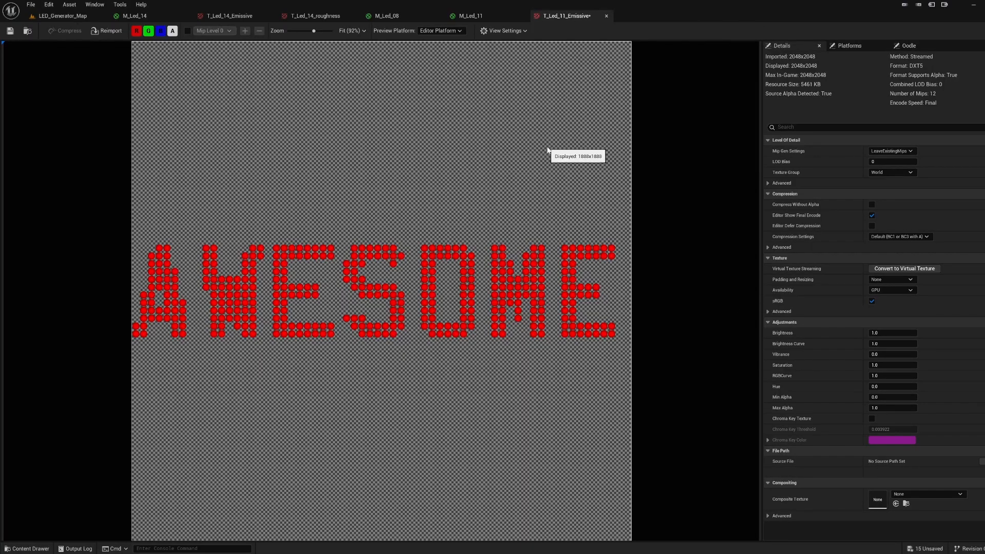
key("ctrl+space")
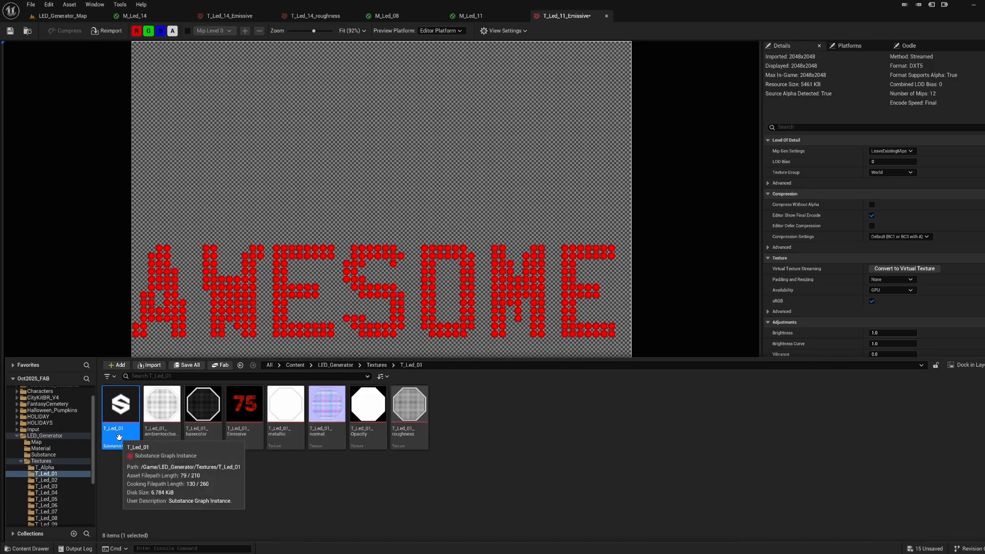
left_click(379, 365)
left_click(336, 365)
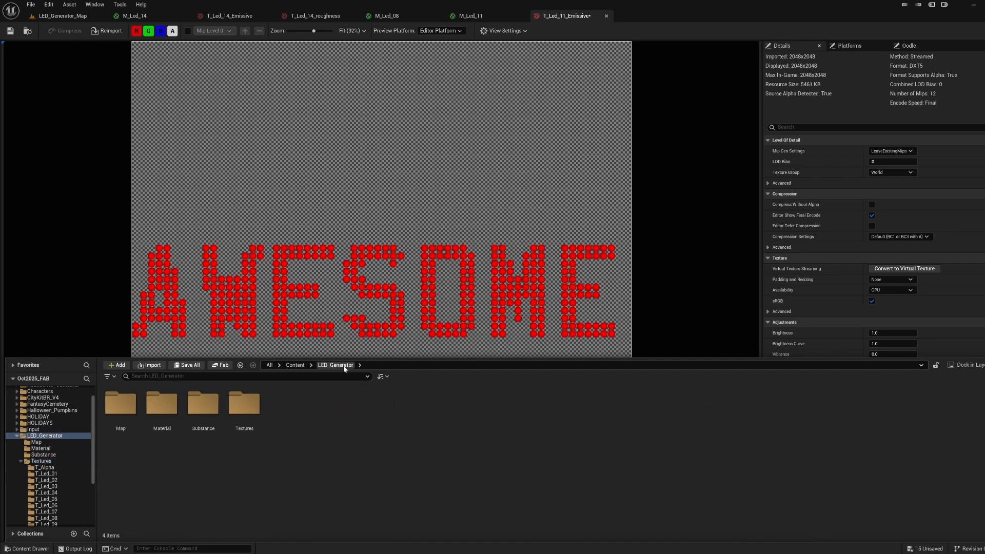
double_click(244, 403)
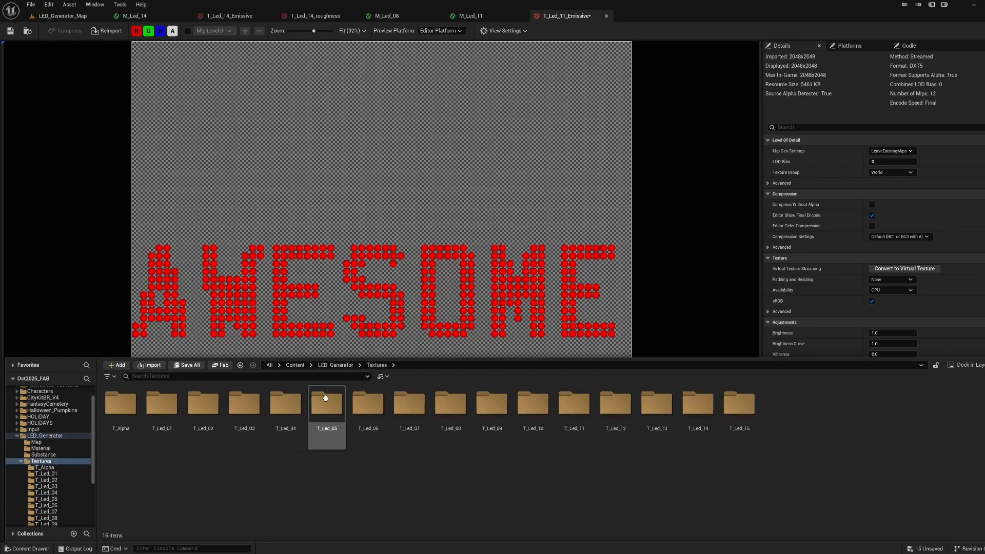
Select the square sign showing 4 in LED_Generator_Map and locate its M_Led_14 material in the project content.
left_click(63, 15)
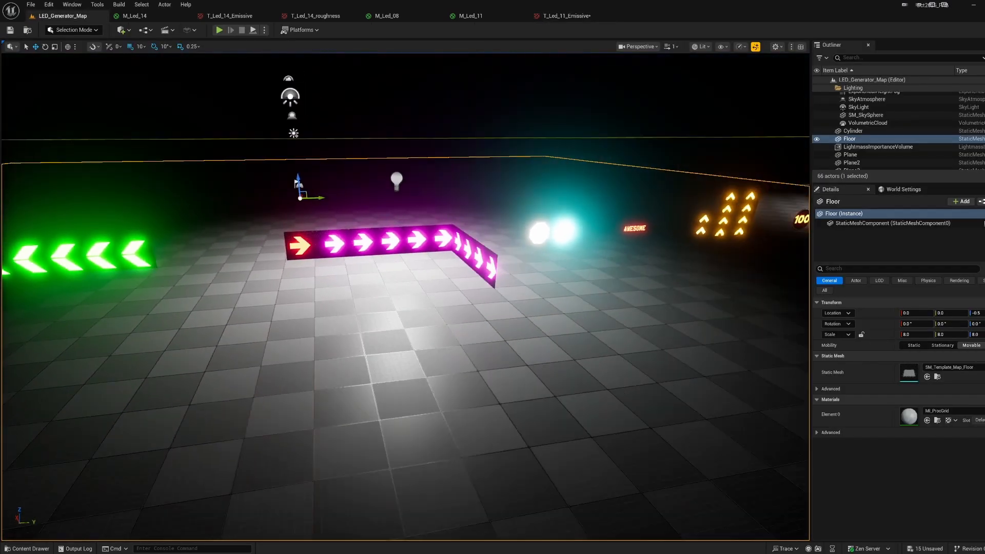
key("d")
right_click_drag(405, 297, 451, 291)
key("e")
key("d")
key("w")
mouse_move(594, 216)
right_mouse_down()
mouse_move(603, 216)
mouse_move(593, 216)
right_mouse_up()
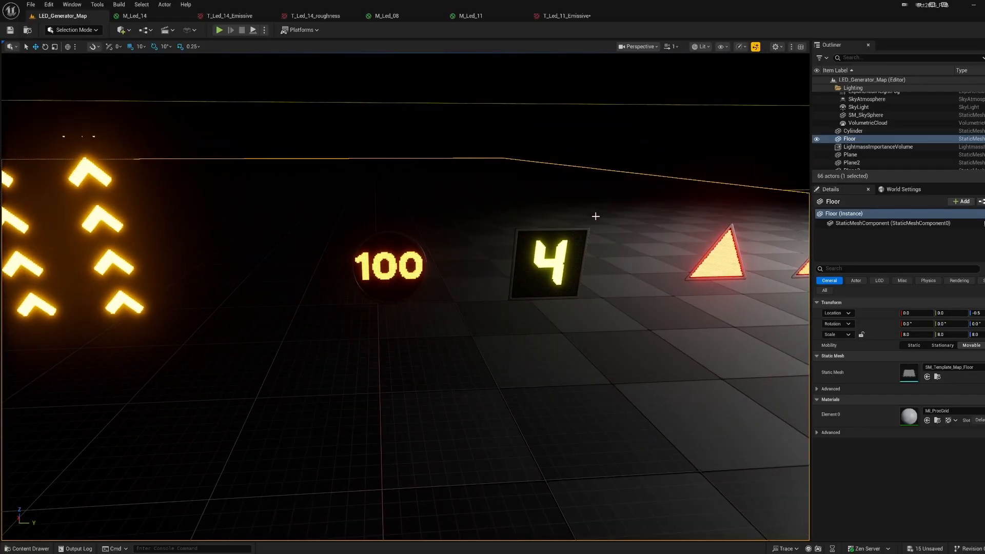
left_click(558, 249)
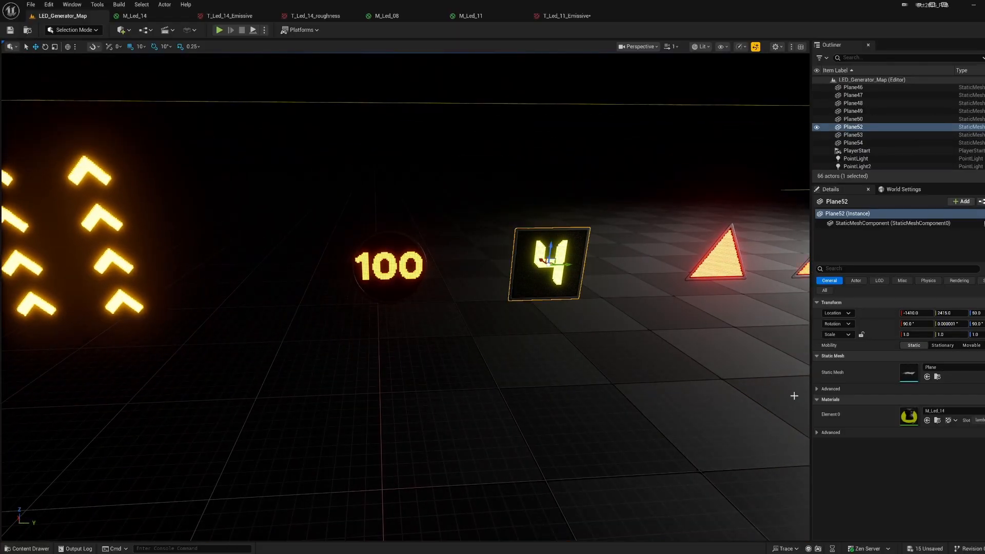
left_click(937, 420)
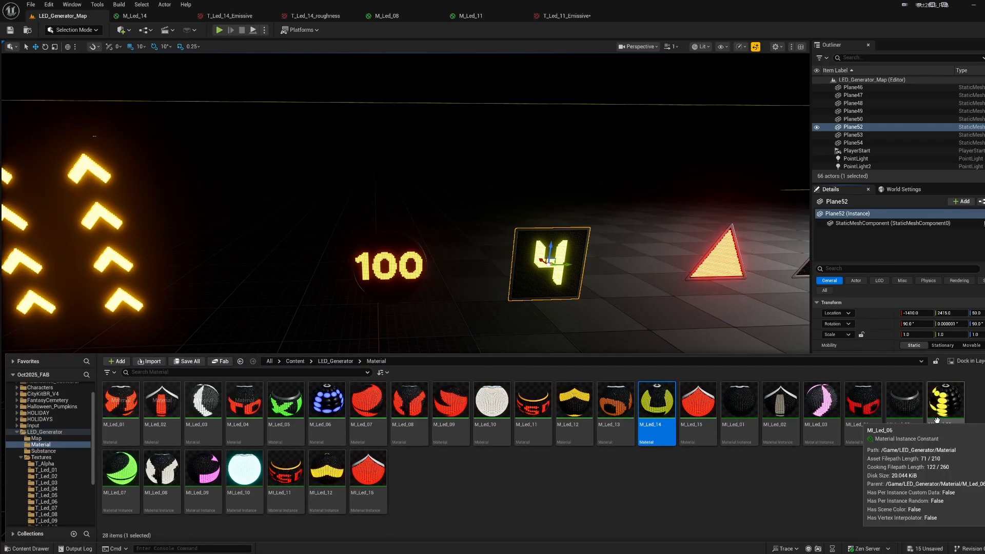
Open the M_Led_14 material, move its Emissive node closer to the other texture nodes and locate T_Led_14_Emissive in the project content.
double_click(657, 406)
left_click(555, 314)
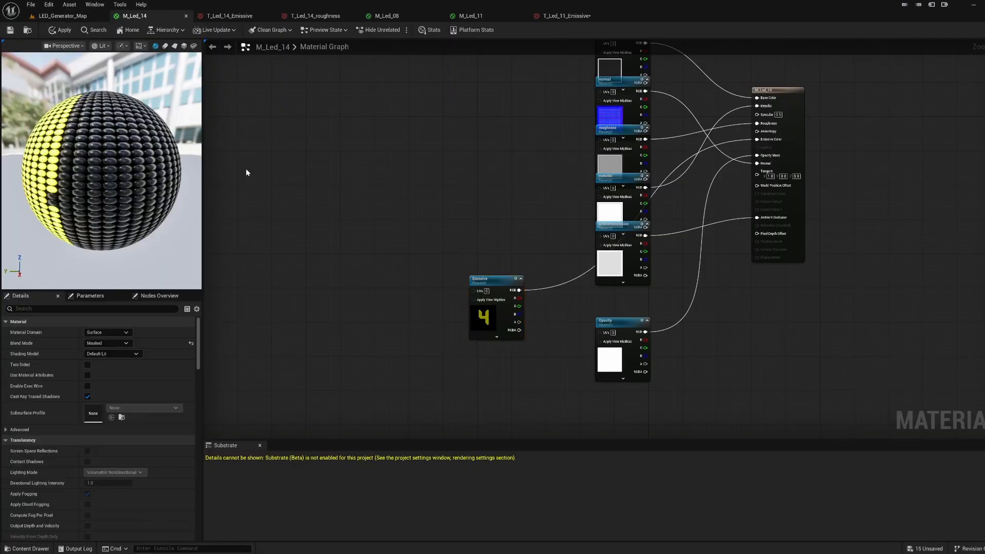
left_click_drag(473, 331, 509, 314)
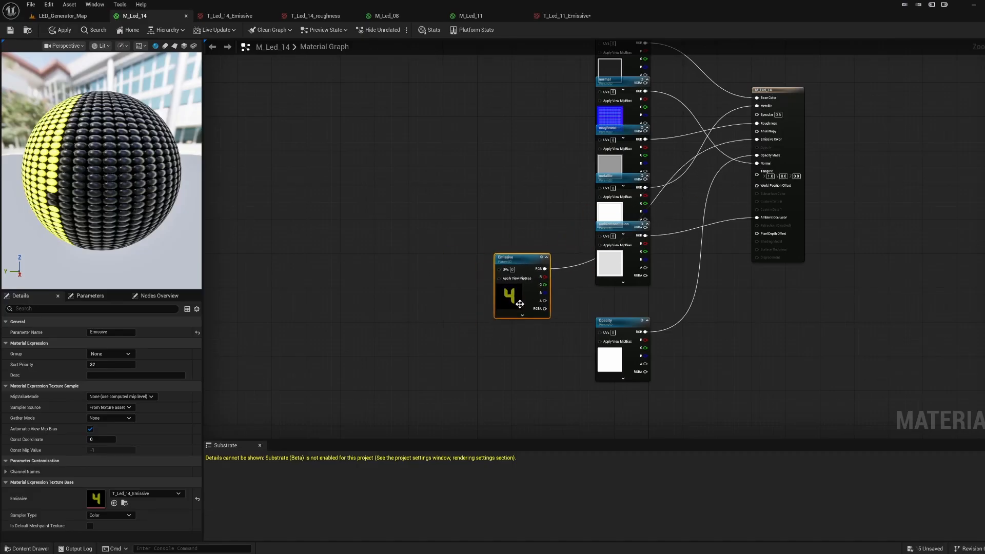
left_click(124, 504)
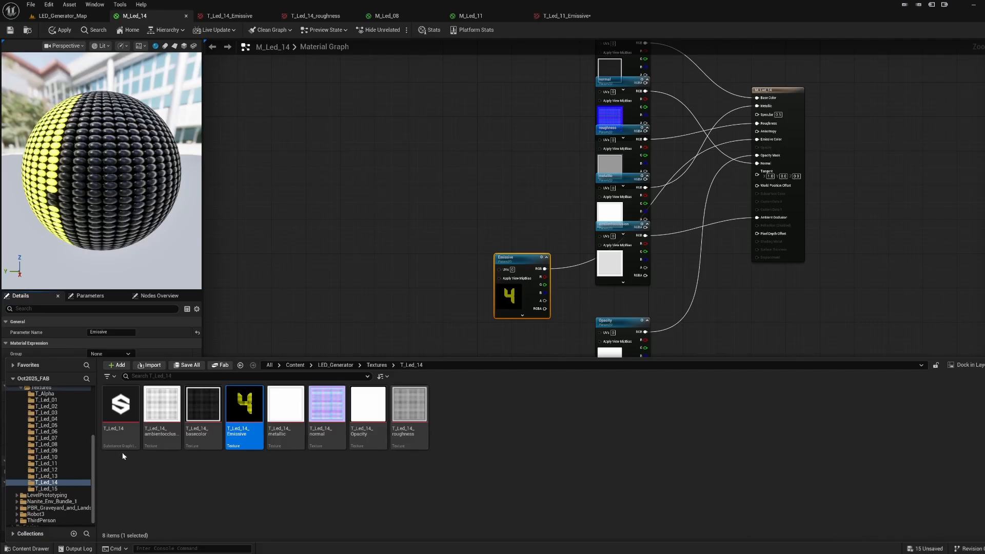
In the T_Led_14 graph instance, set Text to ? and Led Active Color to orange-red with red 1.0, green 0.153 and blue 0.0.
double_click(123, 441)
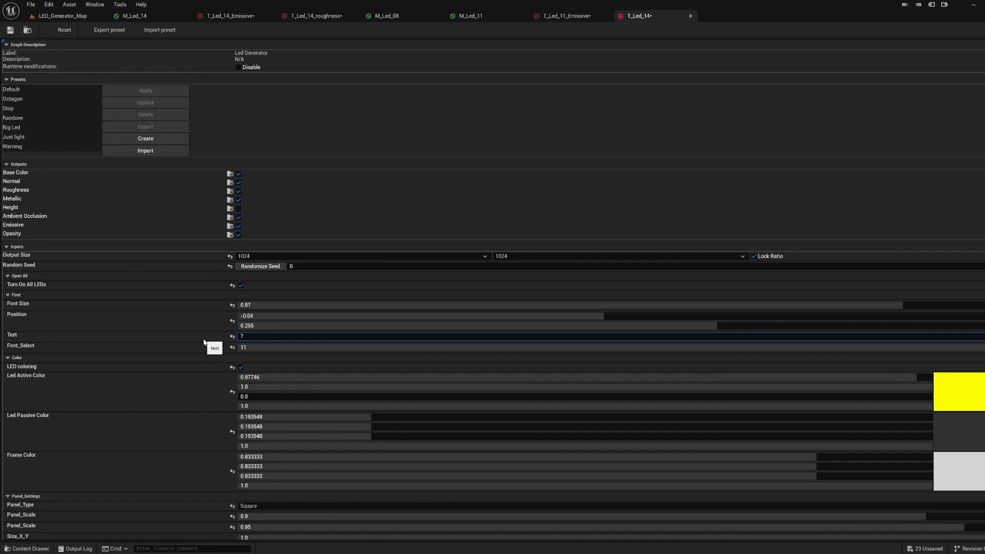
left_click(977, 396)
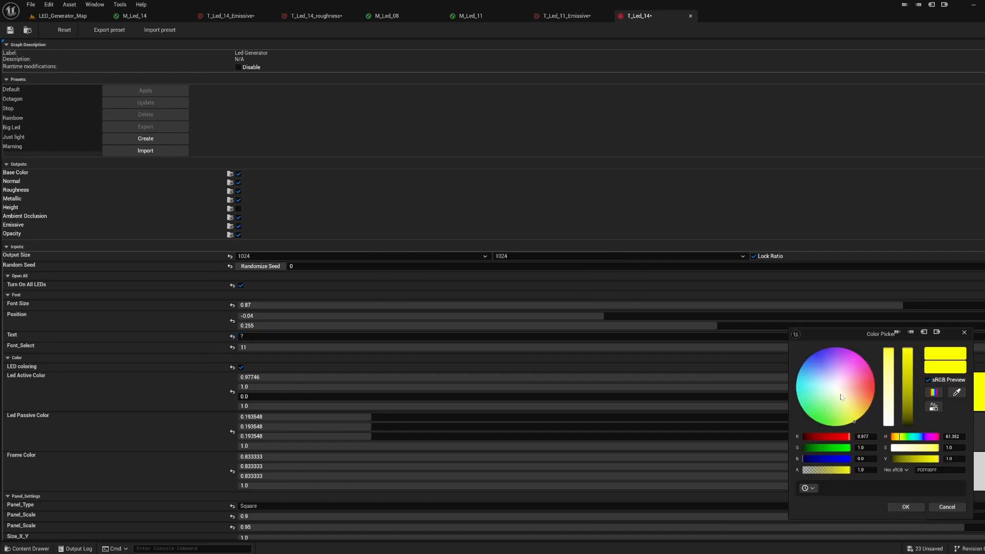
left_click_drag(842, 396, 880, 393)
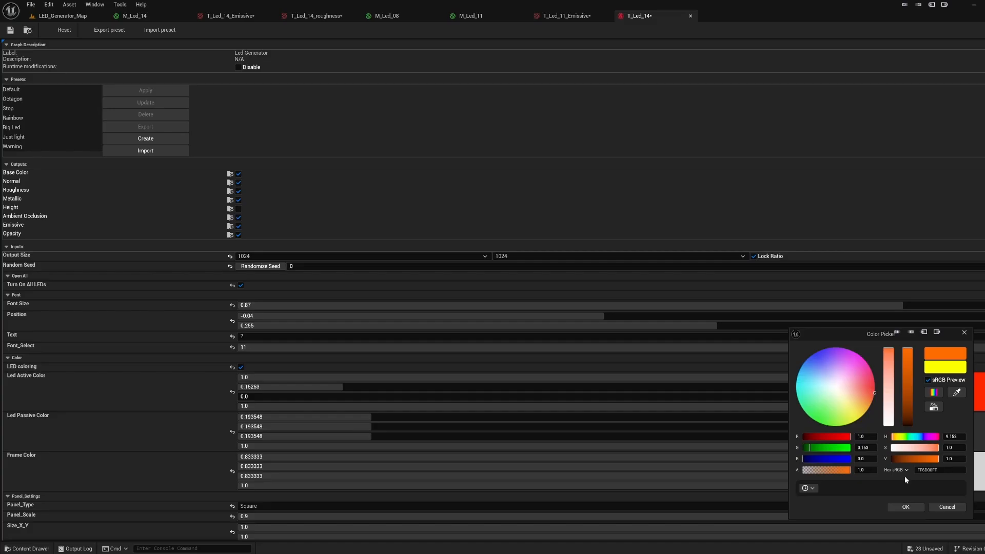
left_click(904, 508)
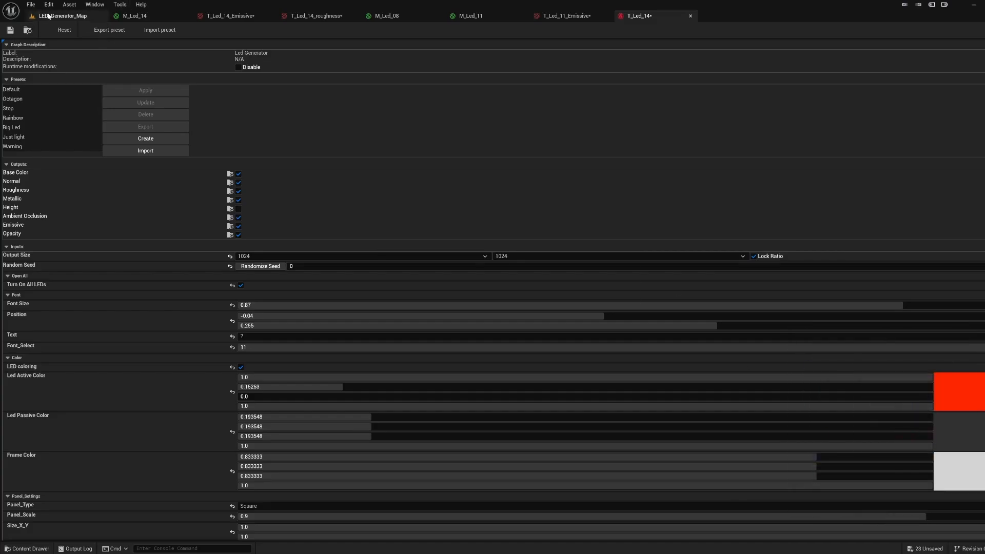
Examine the question mark sign in LED_Generator_Map from close up.
left_click(48, 16)
right_click_drag(411, 202, 488, 289)
key("s")
key("w")
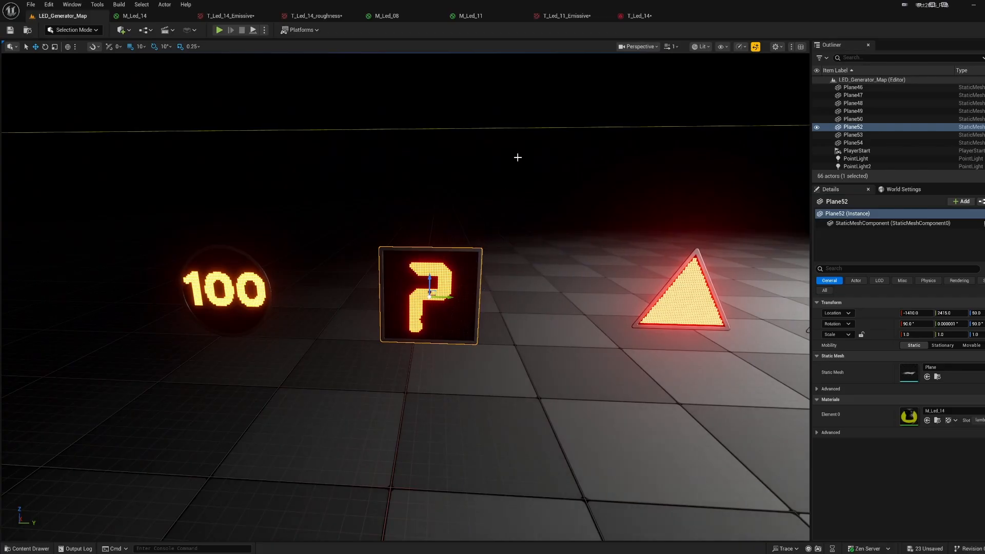
Set the Font_Select parameter of T_Led_14 to 9.
left_click(651, 17)
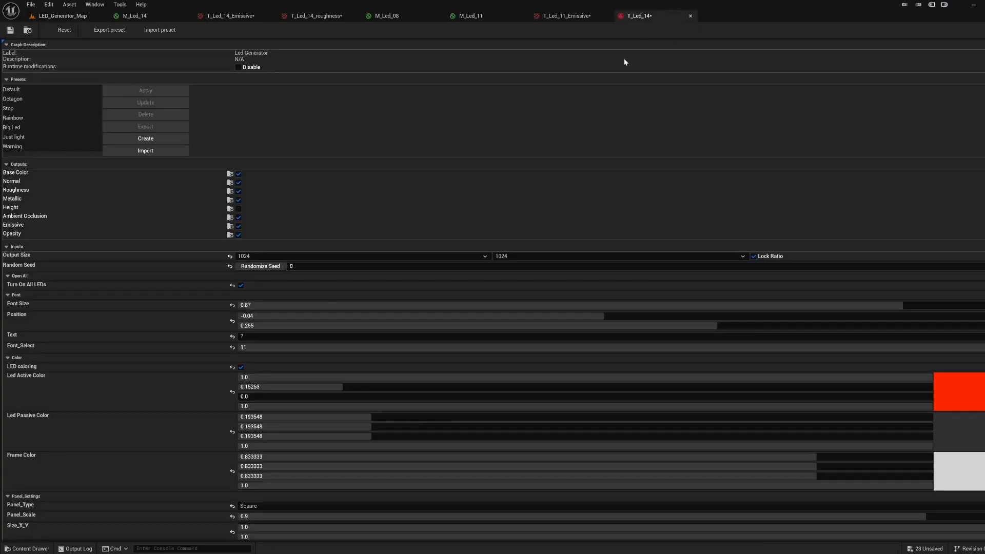
left_click(340, 349)
left_click_drag(340, 349, 298, 348)
left_click_drag(443, 348, 405, 348)
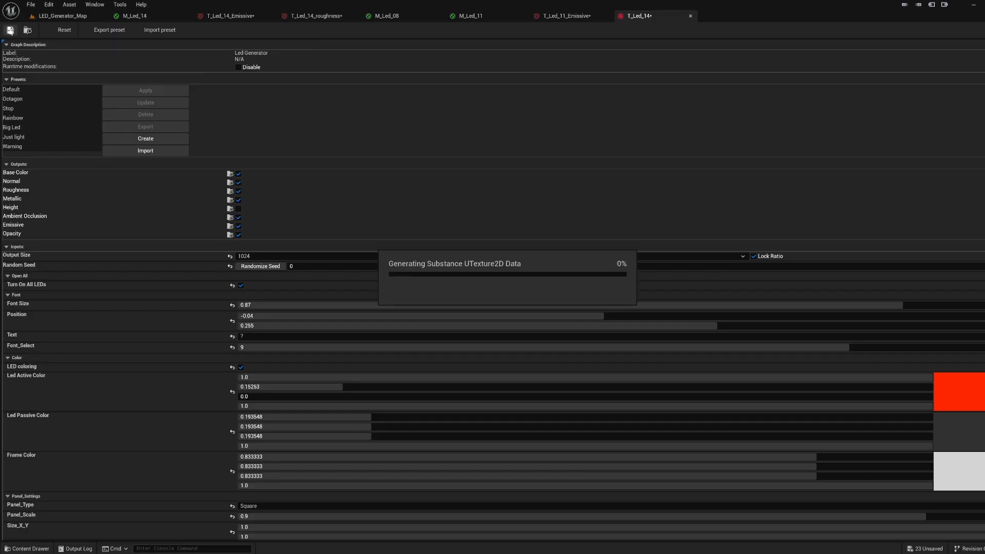
View the sign with its changed font in LED_Generator_Map and check the T_Led_14 folder in the project content.
left_click(58, 17)
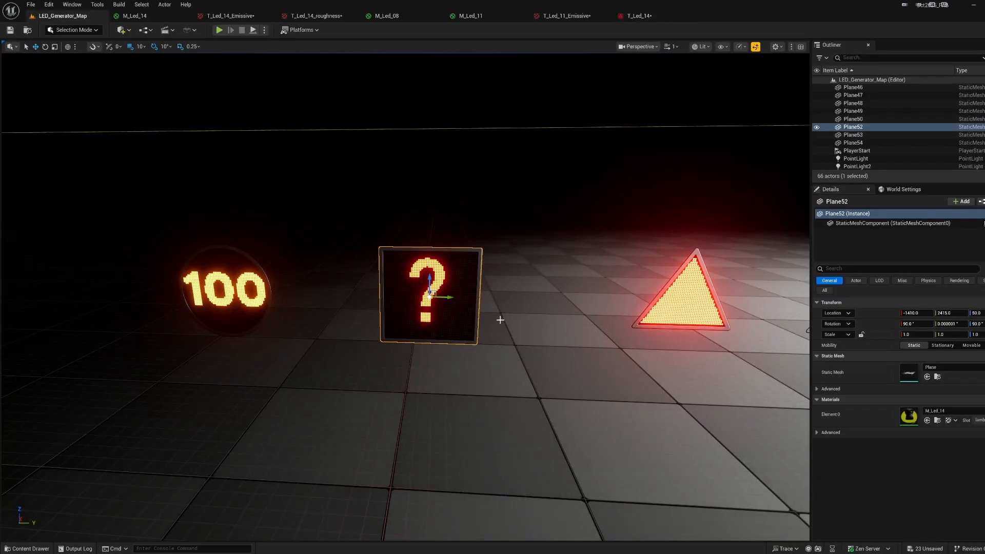
right_click_drag(454, 328, 506, 329)
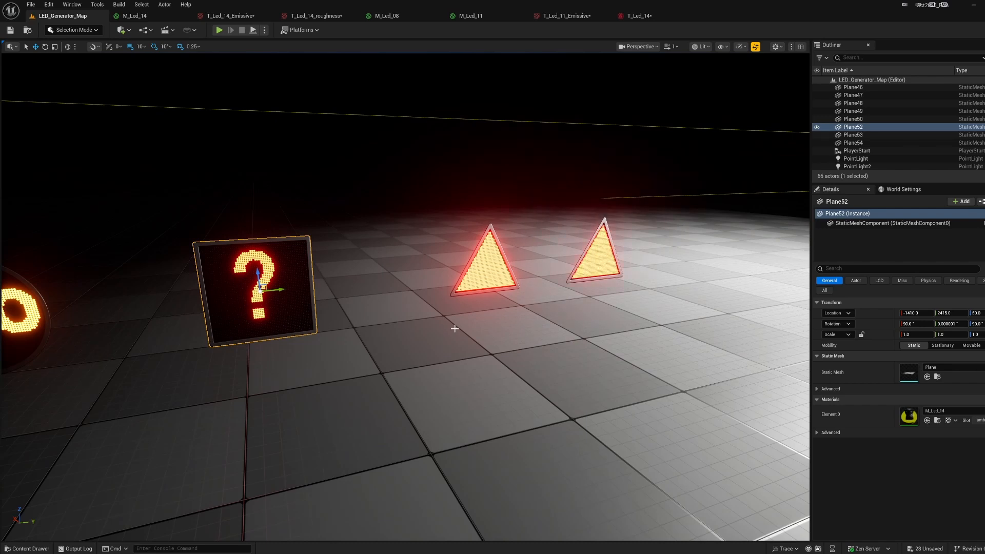
key("ctrl+space")
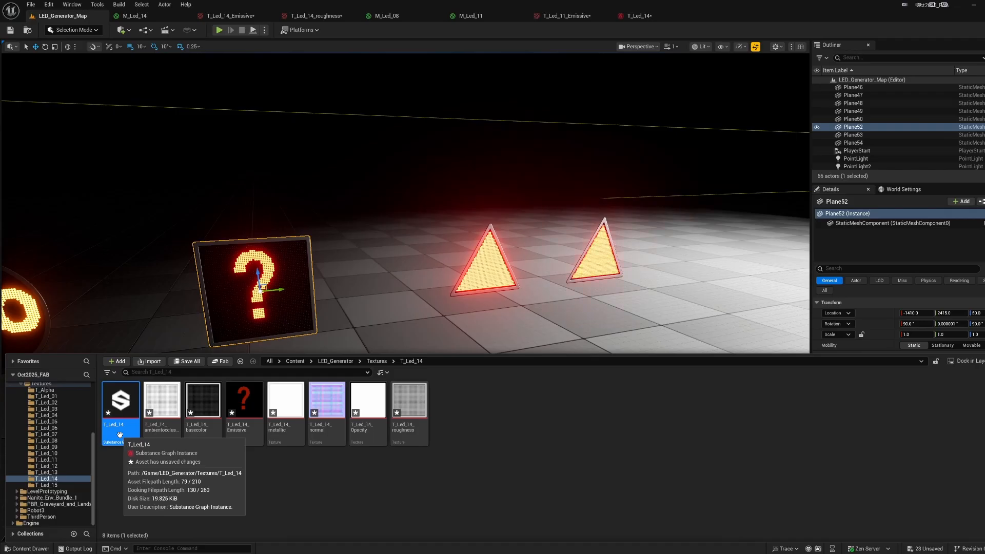
key("ctrl+space")
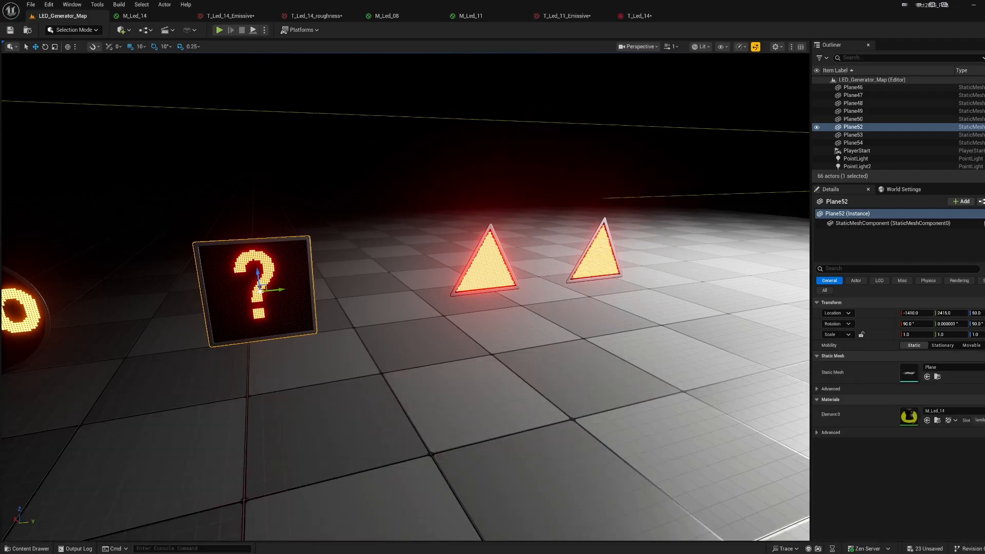
Fly around LED_Generator_Map to examine the whole row of LED signs, ending with an overview from above the triangle signs.
right_click_drag(530, 395, 420, 392)
key("w")
key("w")
key("s")
key("w")
key("e")
key("d")
key("w")
key("a")
key("w")
key("e")
key("s")
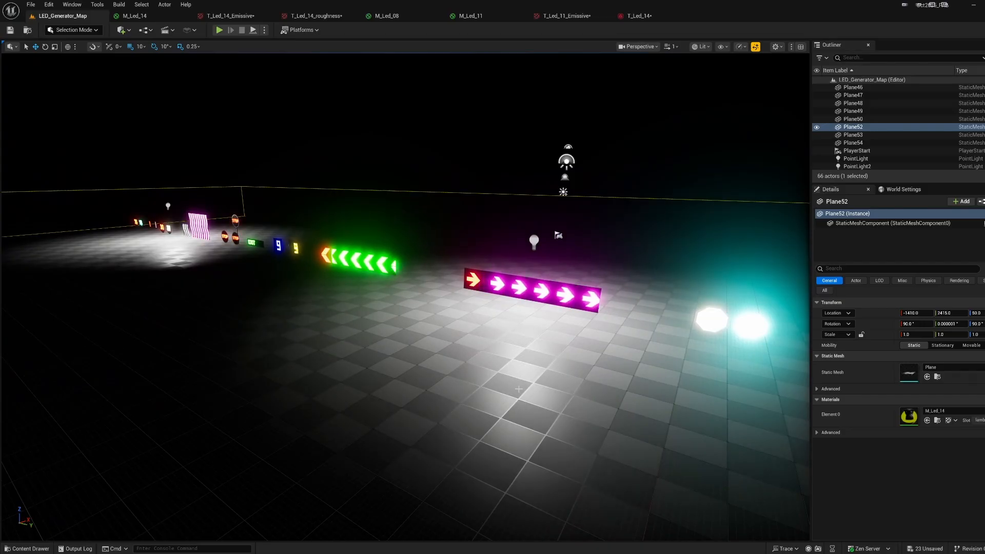
mouse_move(519, 389)
right_mouse_down()
mouse_move(671, 395)
mouse_move(686, 386)
mouse_move(503, 395)
right_mouse_up()
key("w")
key("d")
key("e")
key("s")
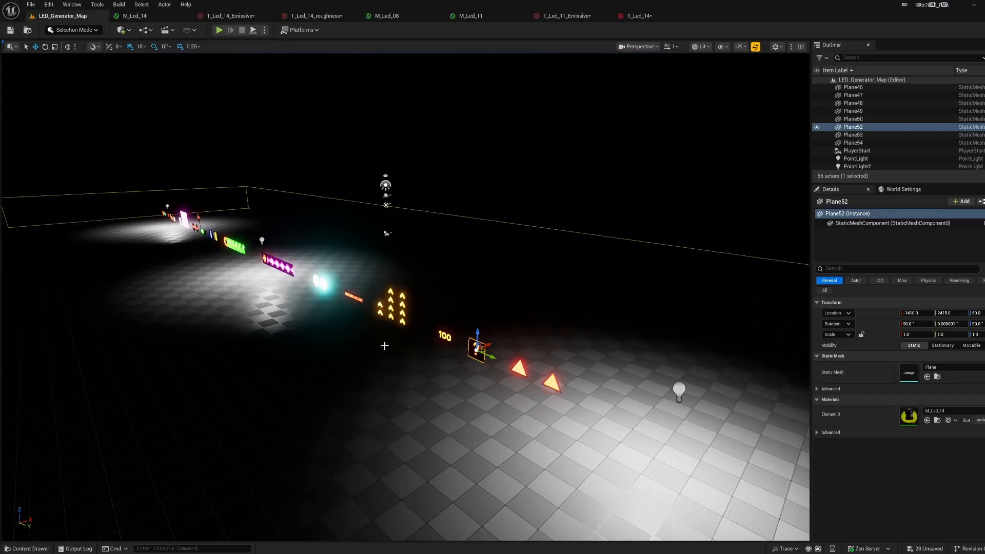
Switch to the browser's Led Light Generator page and open Fab's Limited-Time Free offers from its Discover page.
mouse_move(183, 553)
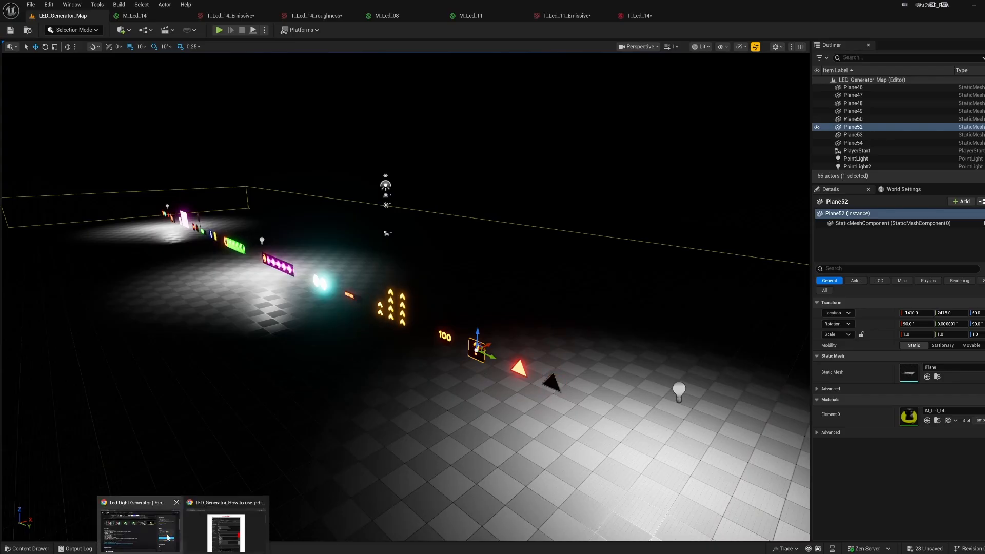
left_click(141, 529)
scroll(503, 314, "up", 7)
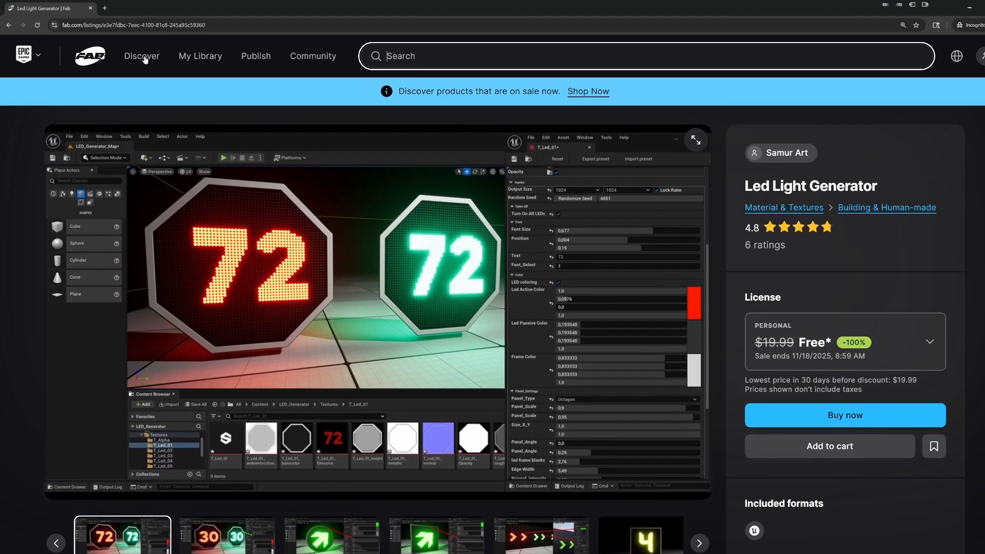
left_click(79, 63)
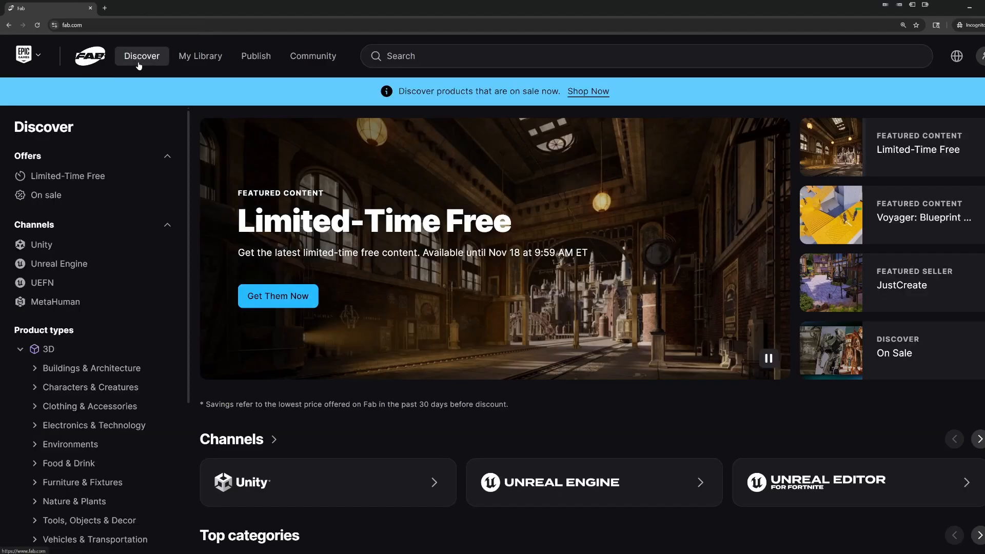
left_click(288, 303)
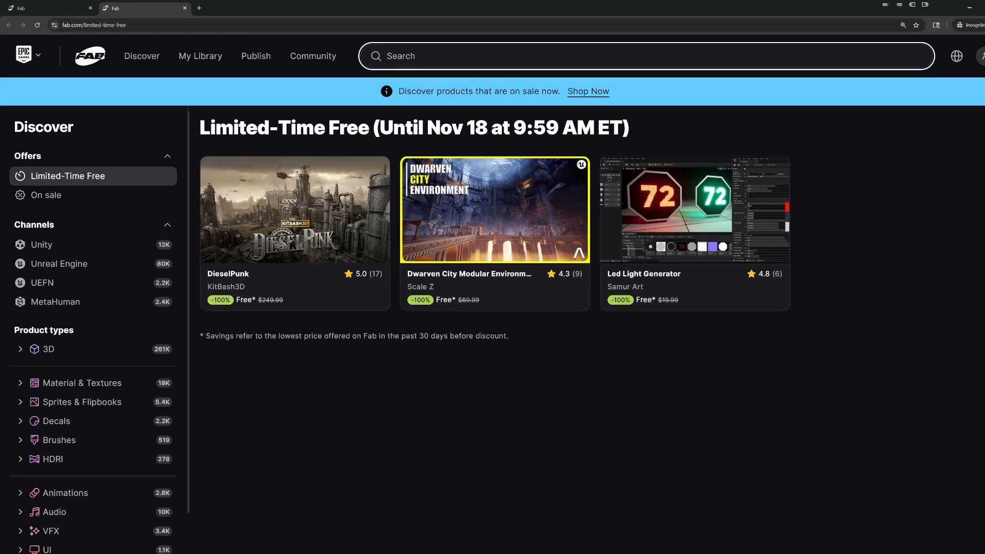
Highlight the end date in the Limited-Time Free heading and open the Led Light Generator listing.
left_click_drag(427, 127, 623, 128)
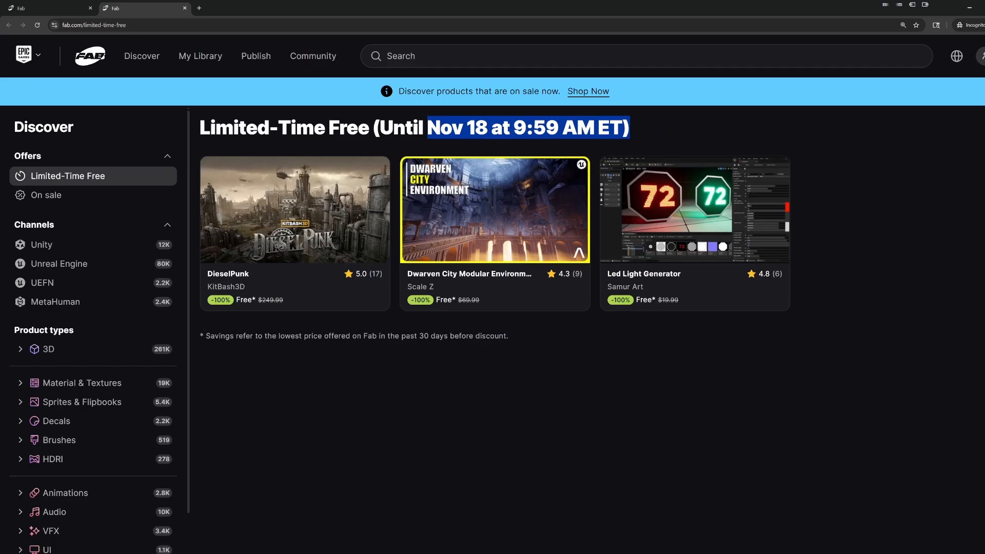
left_click(659, 135)
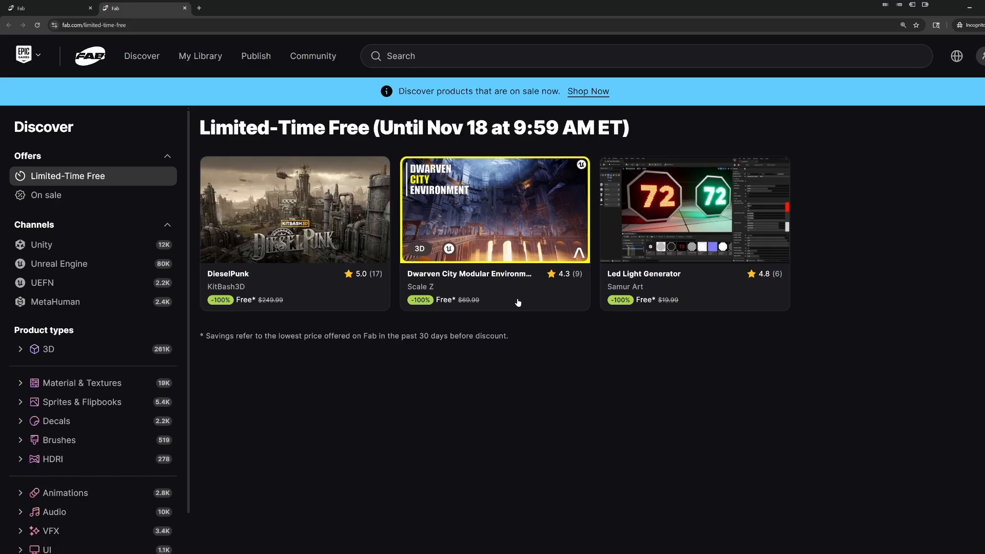
left_click(697, 220)
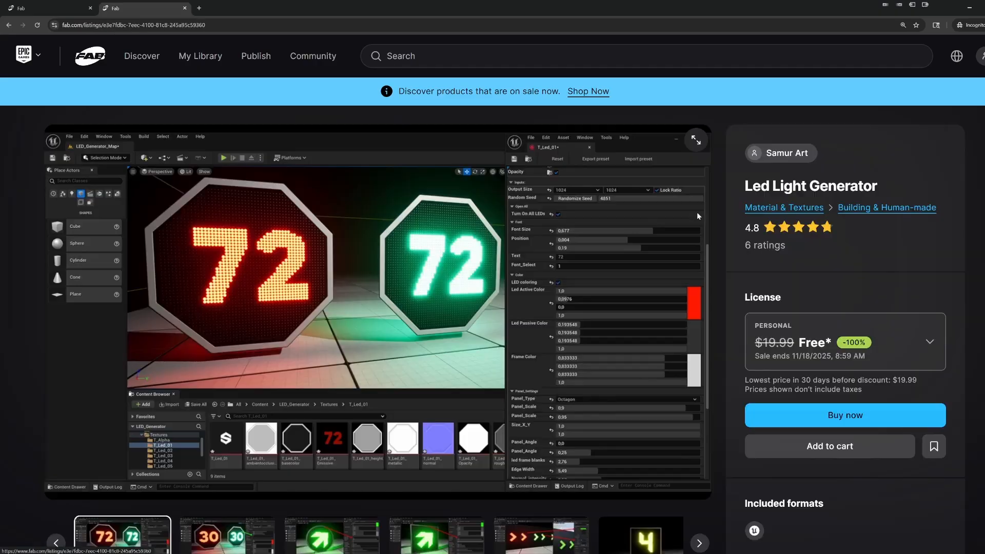
Open the seller's page from the Led Light Generator listing, browse its products and open the Neon Material Generator listing.
left_click(785, 154)
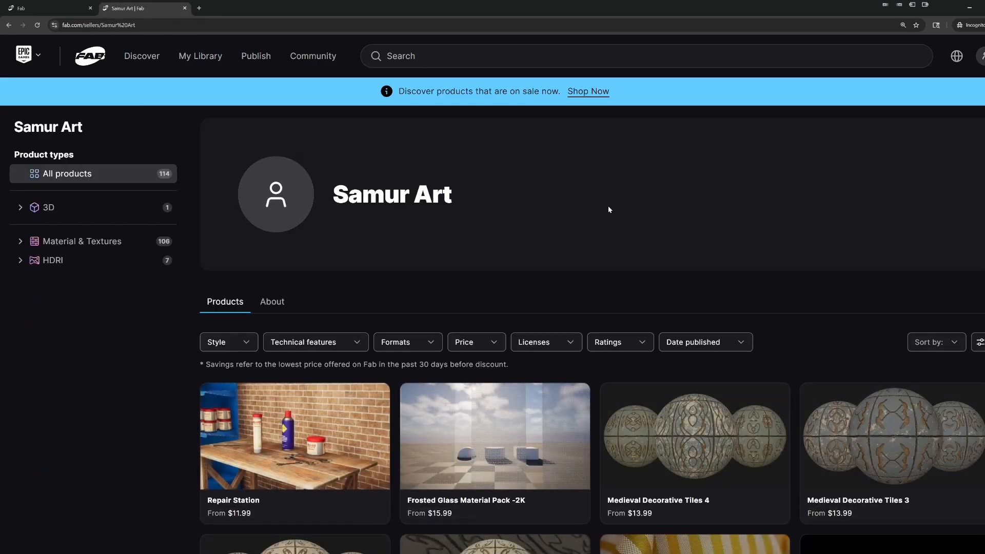
scroll(636, 255, "down", 4)
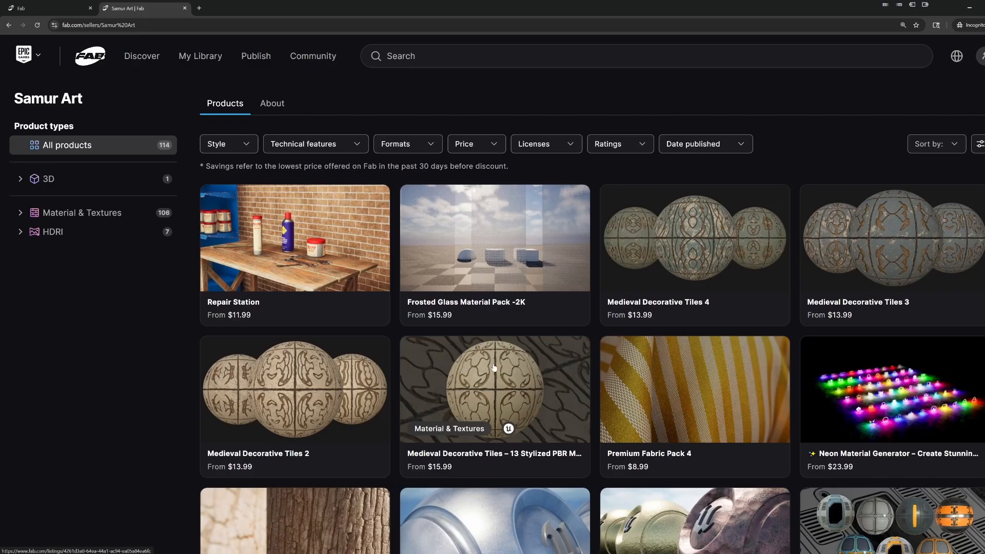
scroll(861, 319, "down", 2)
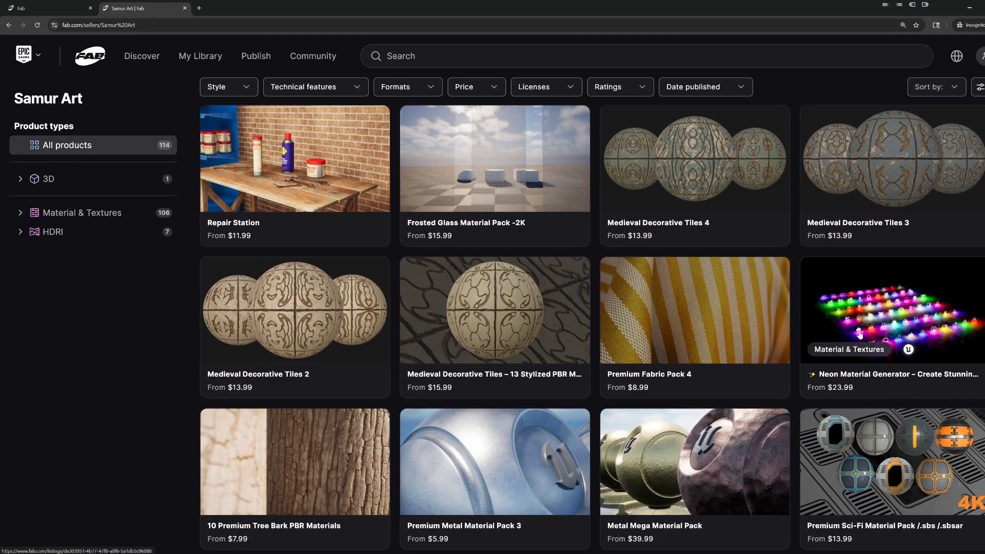
left_click(861, 319)
Read the Neon Material Generator description and view its gallery image showing the grid of colored neon icons.
scroll(502, 326, "down", 5)
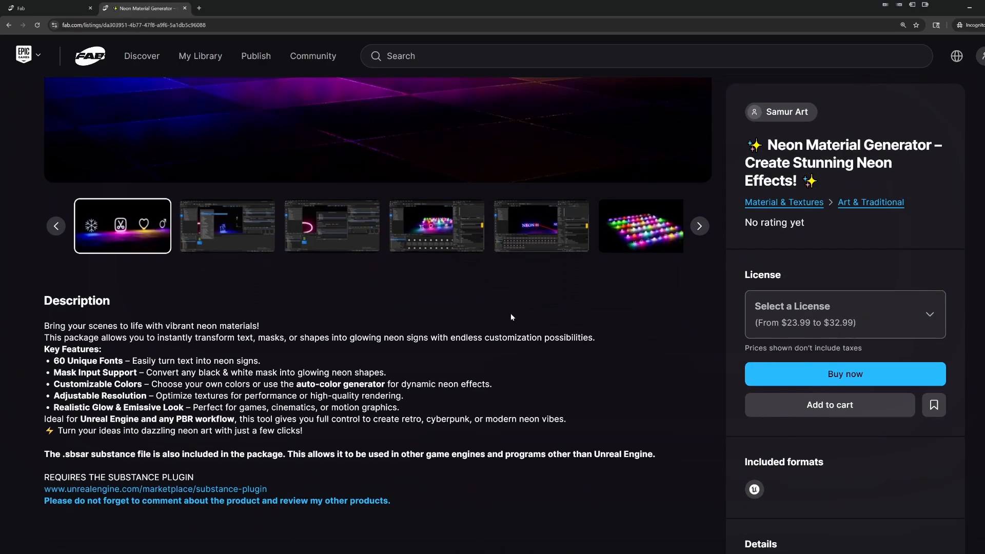
left_click(611, 243)
scroll(493, 266, "up", 3)
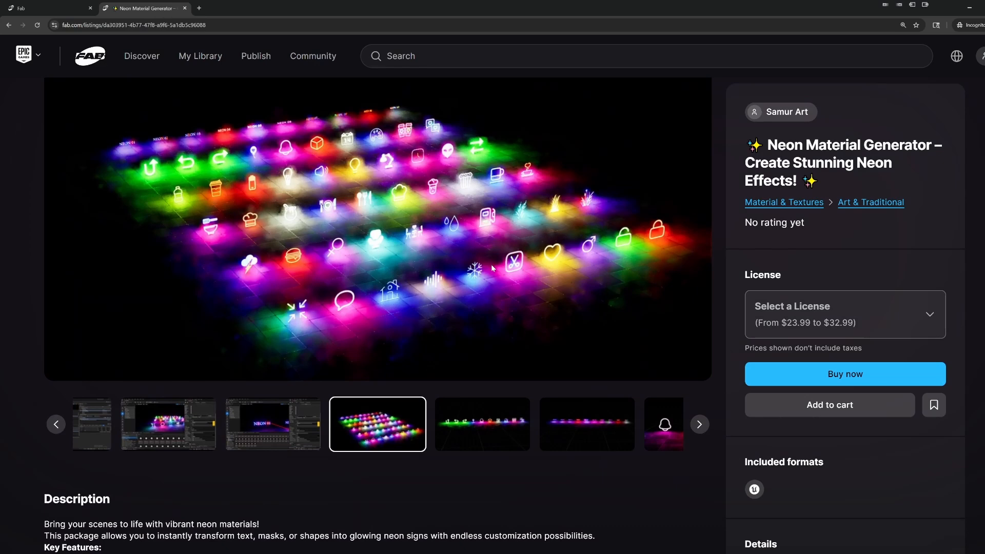
scroll(495, 280, "down", 4)
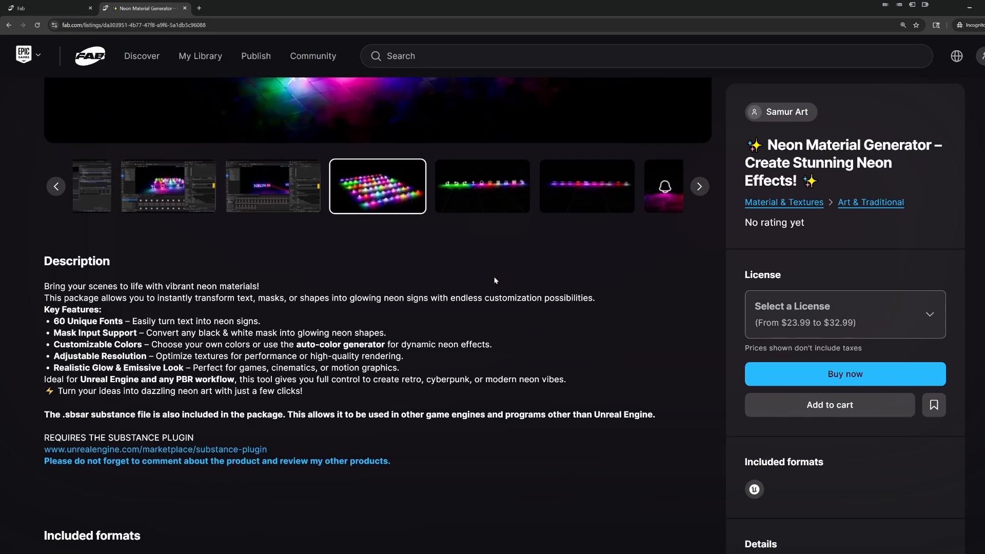
scroll(694, 200, "up", 5)
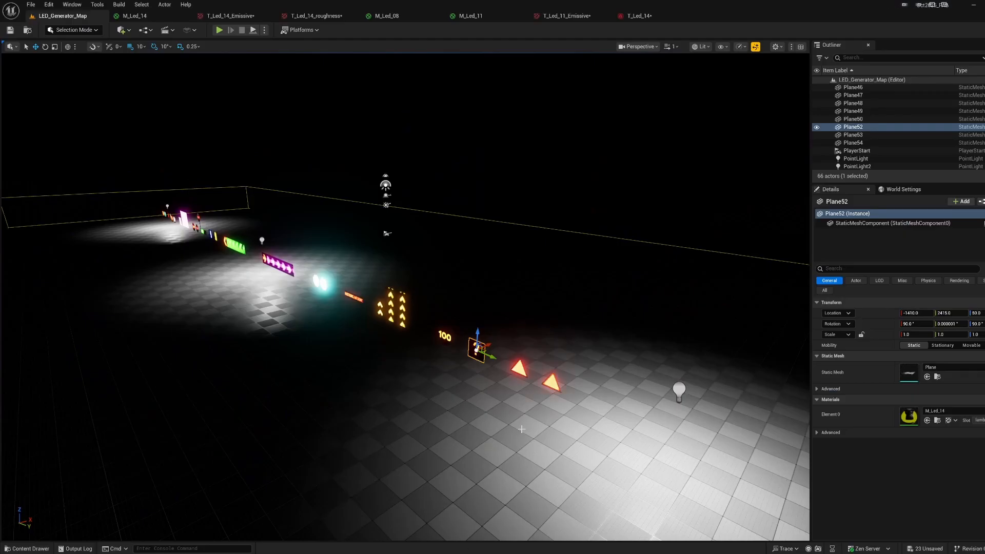
Switch to Unreal Editor and view the row of LED signs in LED_Generator_Map from above, moving closer to the triangle signs.
right_click_drag(541, 395, 516, 403)
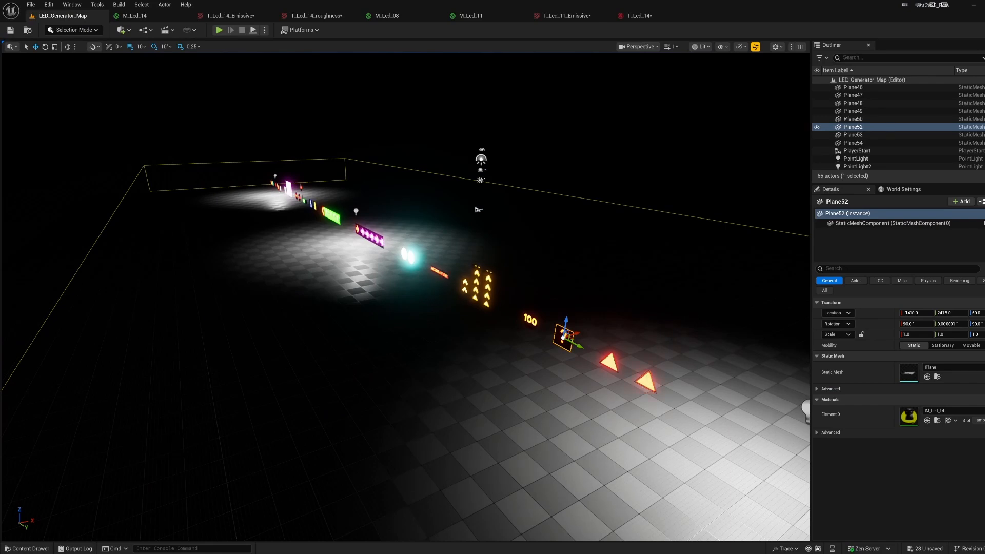
key("w")
right_click_drag(517, 403, 541, 396)
key("w")
key("w")
key("d")
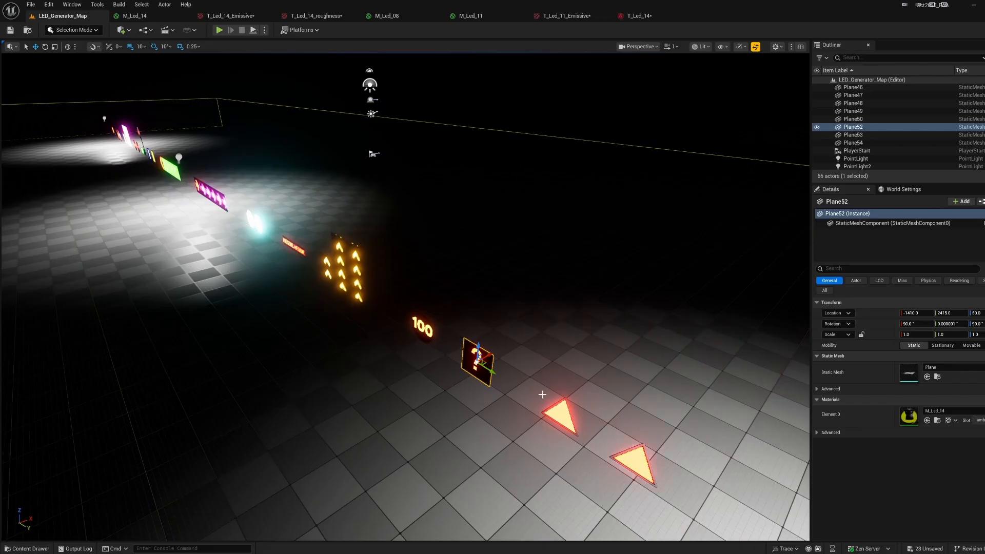